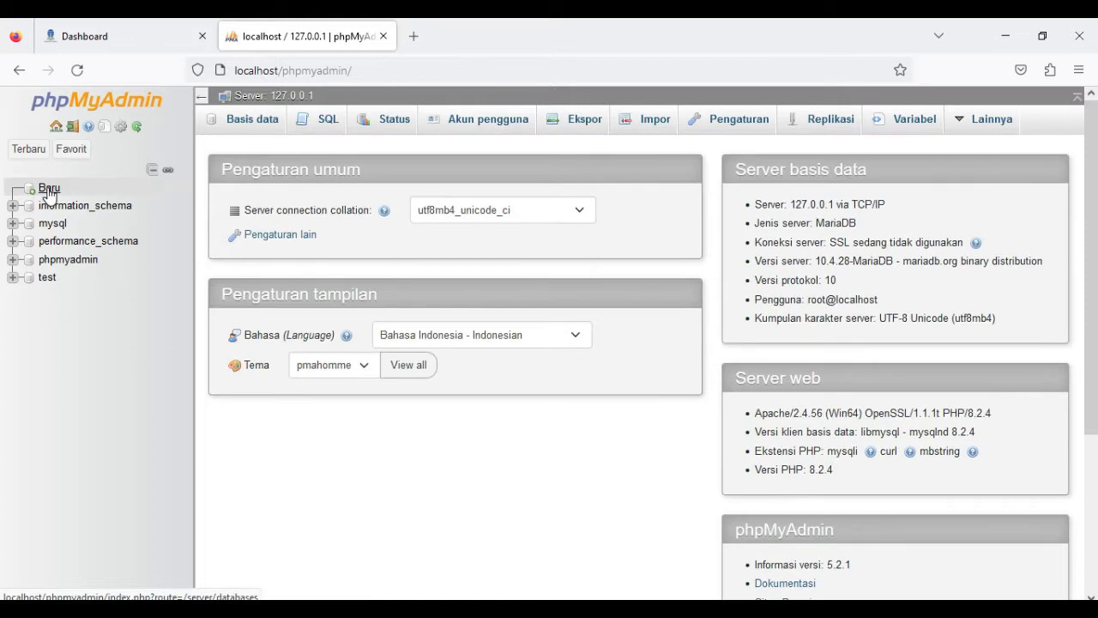
Create a database named RumahSakit and start a three-column table named Administrator in it
{"action": "left_click", "coordinate": [49, 188]}
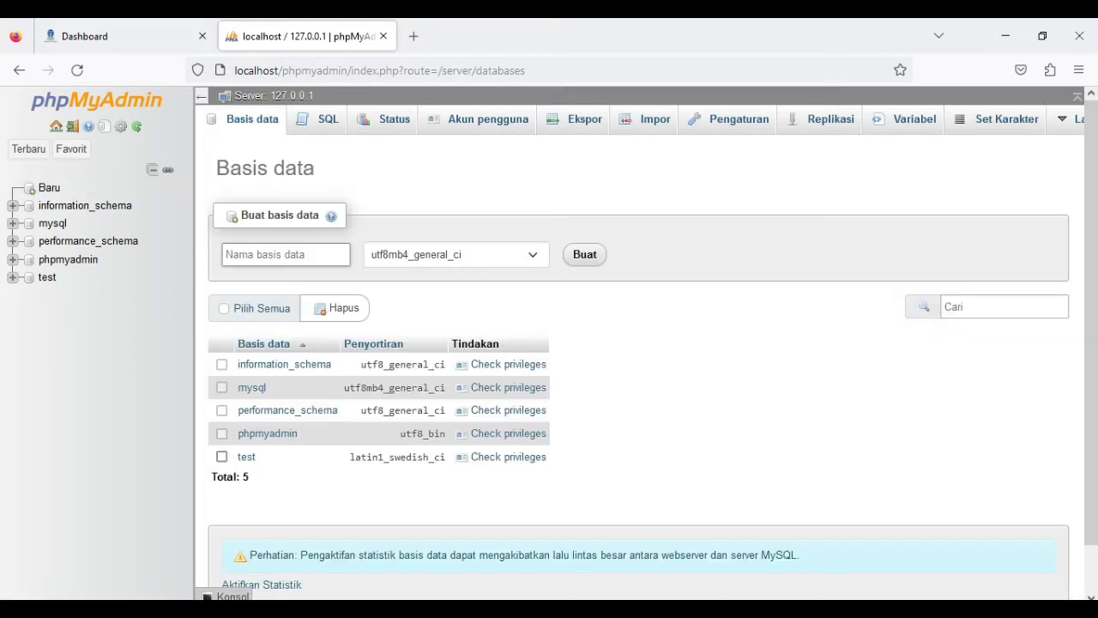
{"action": "left_click", "coordinate": [585, 255]}
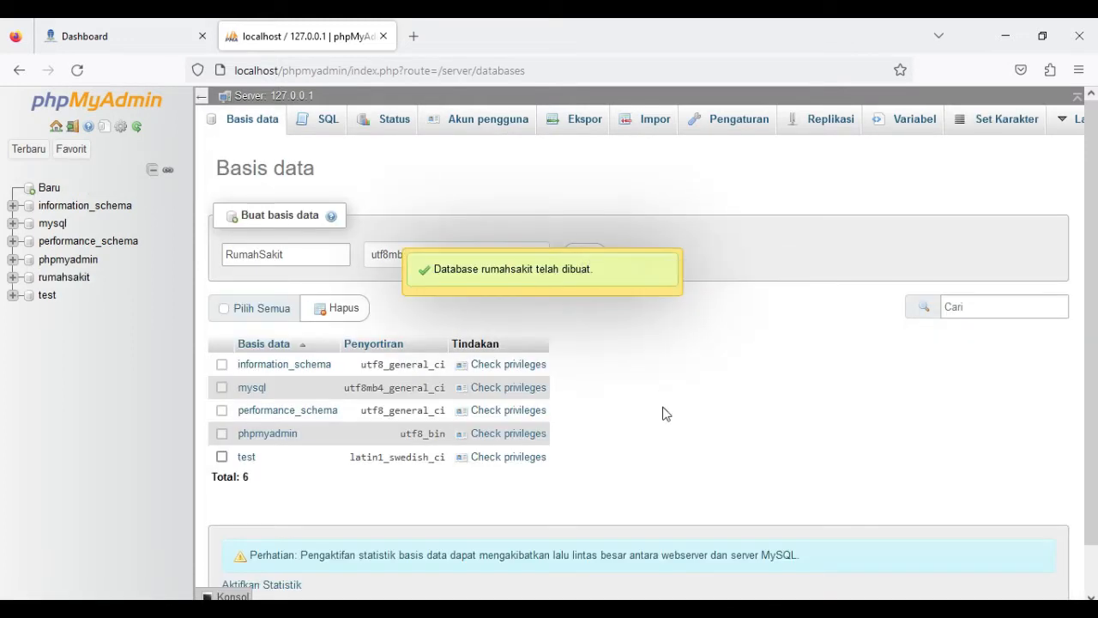
{"action": "type", "text": "Admin"}
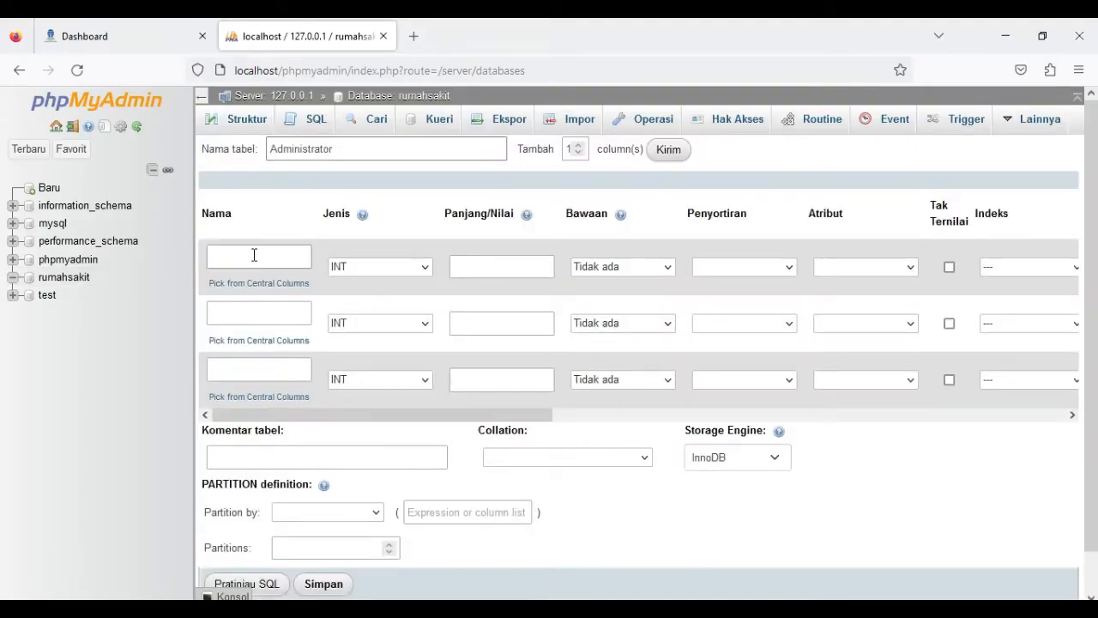
Define the first Administrator column as id_admin, type VARCHAR, length 3, with a PRIMARY index
{"action": "type", "text": "id_admin"}
{"action": "left_click", "coordinate": [426, 267]}
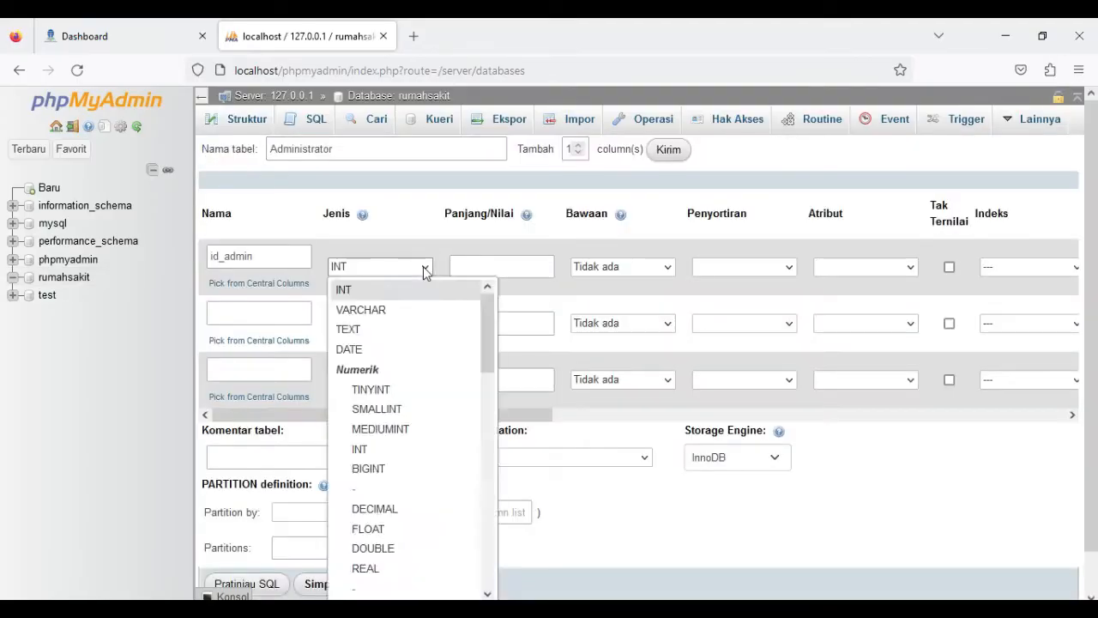
{"action": "left_click", "coordinate": [360, 309]}
{"action": "left_click", "coordinate": [503, 265]}
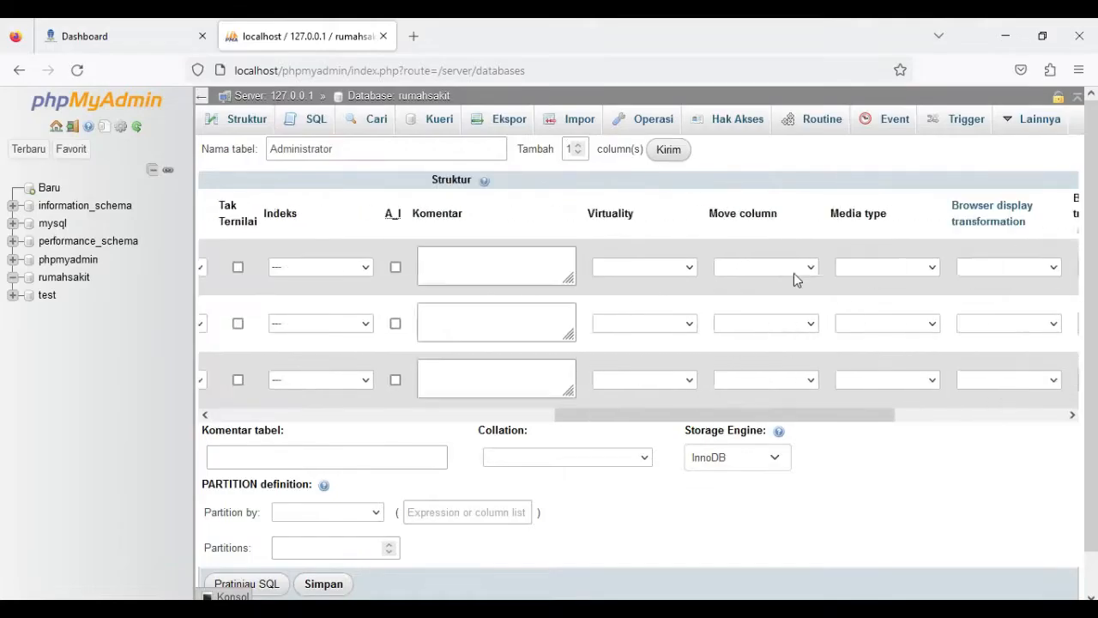
{"action": "left_click", "coordinate": [478, 269]}
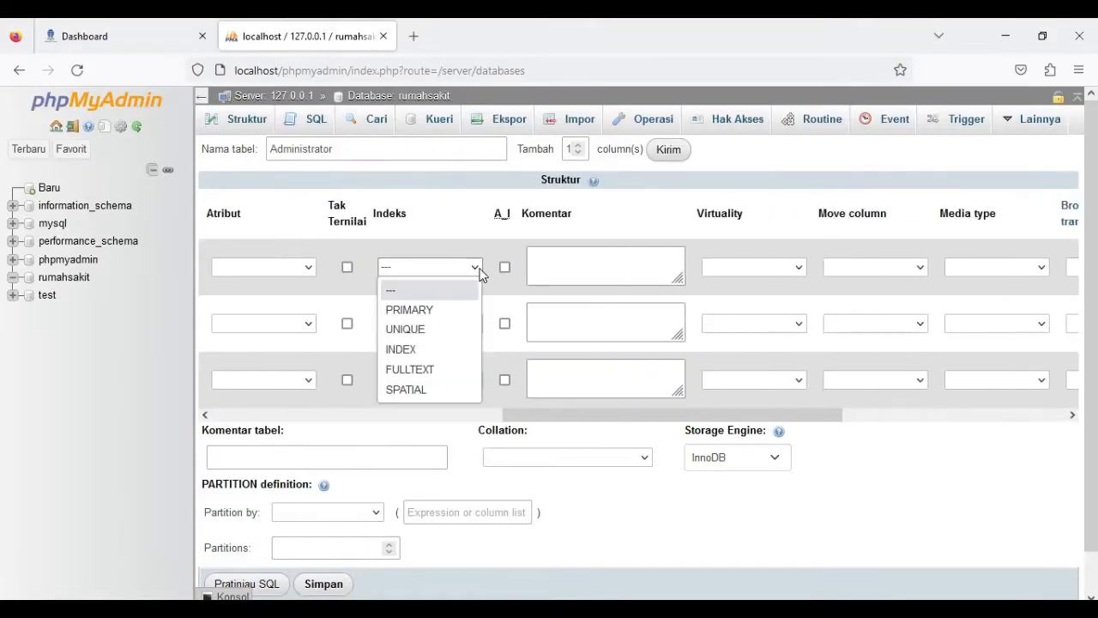
{"action": "left_click", "coordinate": [407, 309]}
{"action": "left_click", "coordinate": [627, 487]}
Define the second column as nama_admin VARCHAR with length 30, and change the id_admin type to INT
{"action": "left_click", "coordinate": [255, 314]}
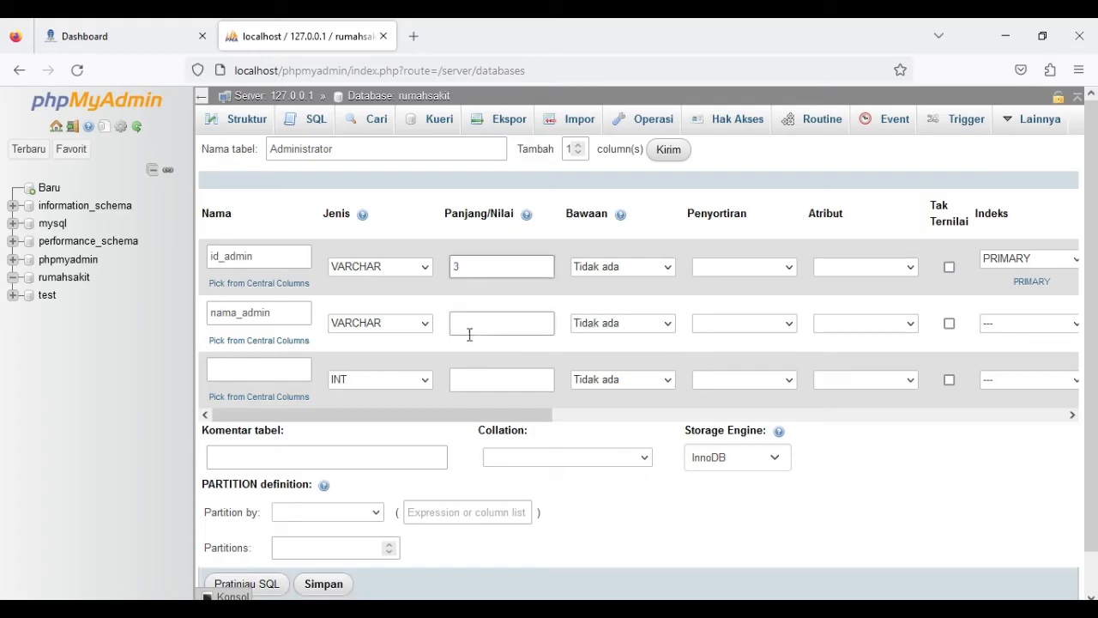
{"action": "left_click", "coordinate": [380, 267]}
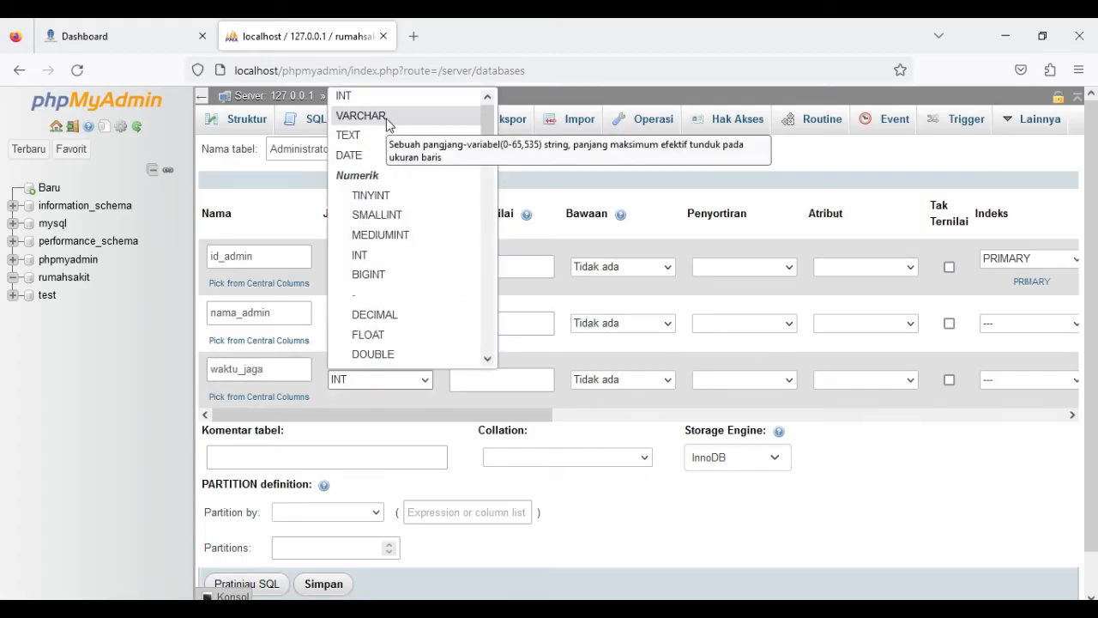
{"action": "left_click", "coordinate": [361, 97]}
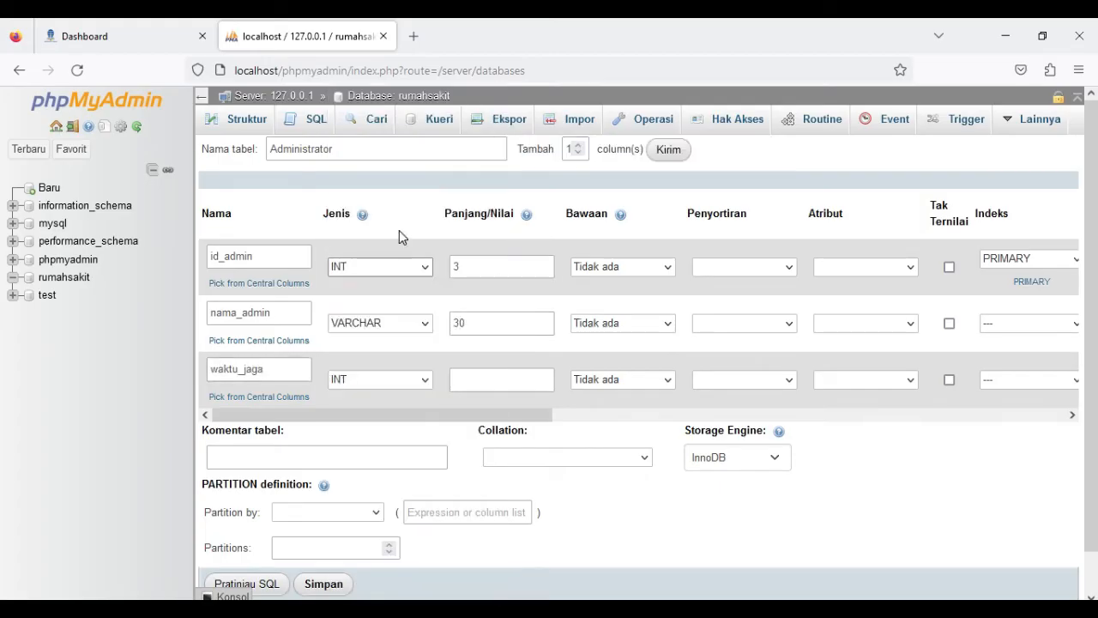
Set the waktu_jaga column to VARCHAR with length 100 and save the Administrator table
{"action": "scroll", "coordinate": [802, 266], "scroll_direction": "right", "scroll_amount": 10}
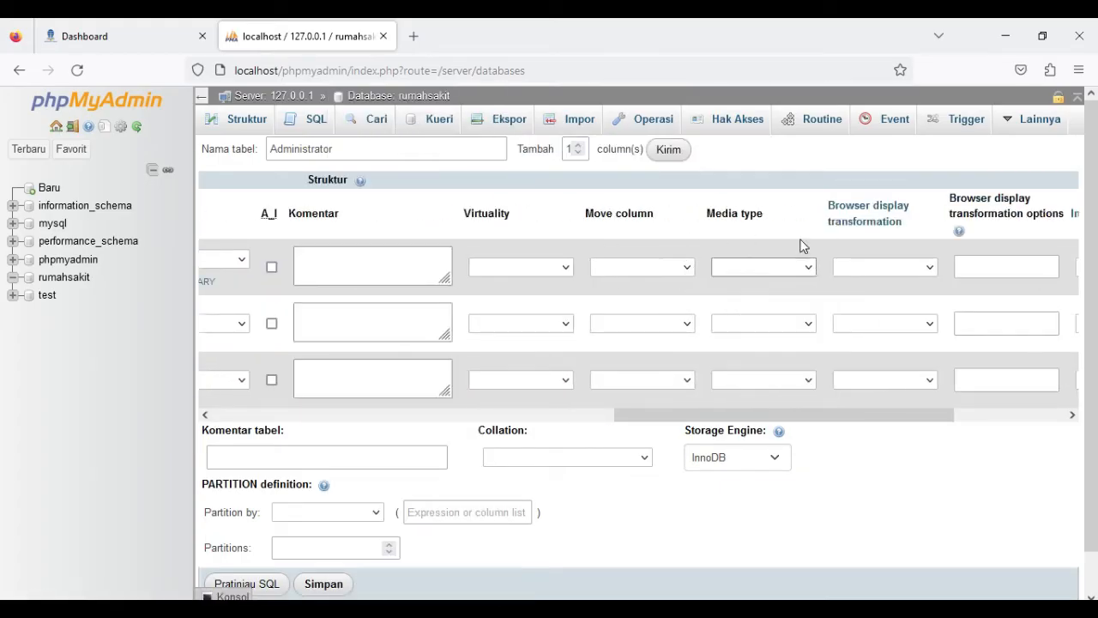
{"action": "left_click", "coordinate": [944, 267]}
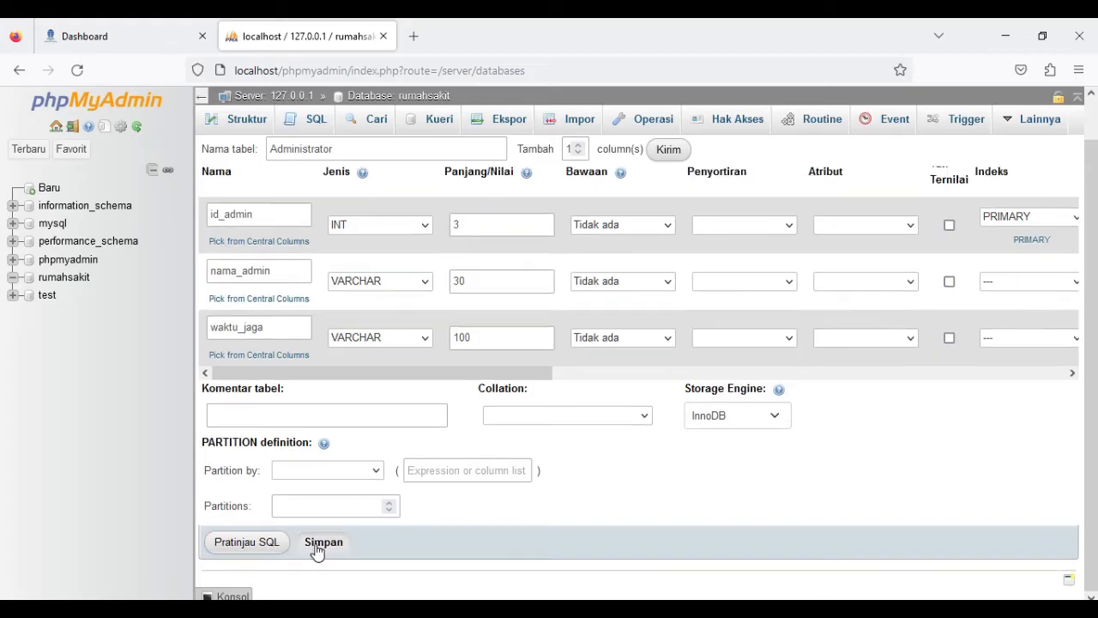
{"action": "left_click", "coordinate": [318, 549]}
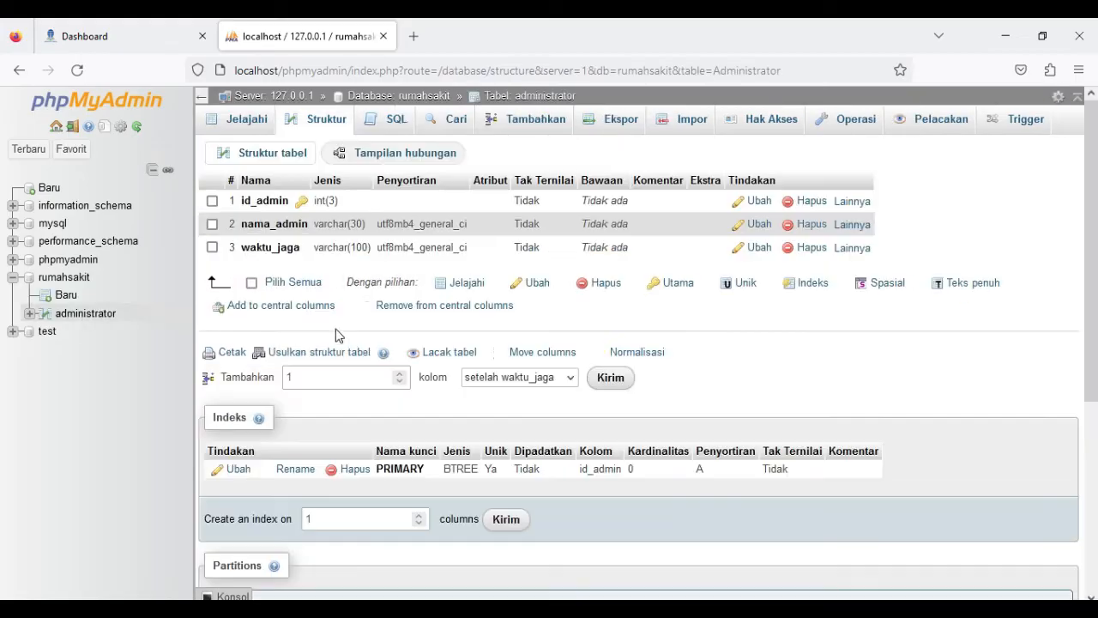
Start a seven-column table named dokter in rumahsakit and define id_dokter as INT, length 3, with a PRIMARY index
{"action": "left_click", "coordinate": [420, 97]}
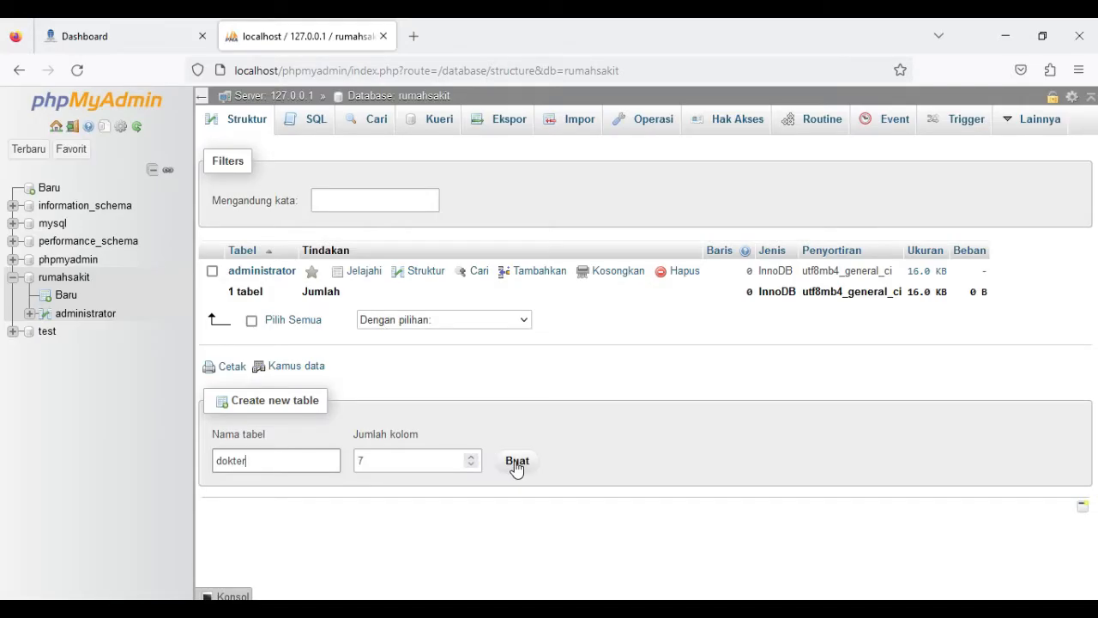
{"action": "left_click", "coordinate": [516, 464]}
{"action": "type", "text": "id_dokter"}
{"action": "scroll", "coordinate": [666, 238], "scroll_direction": "right", "scroll_amount": 7}
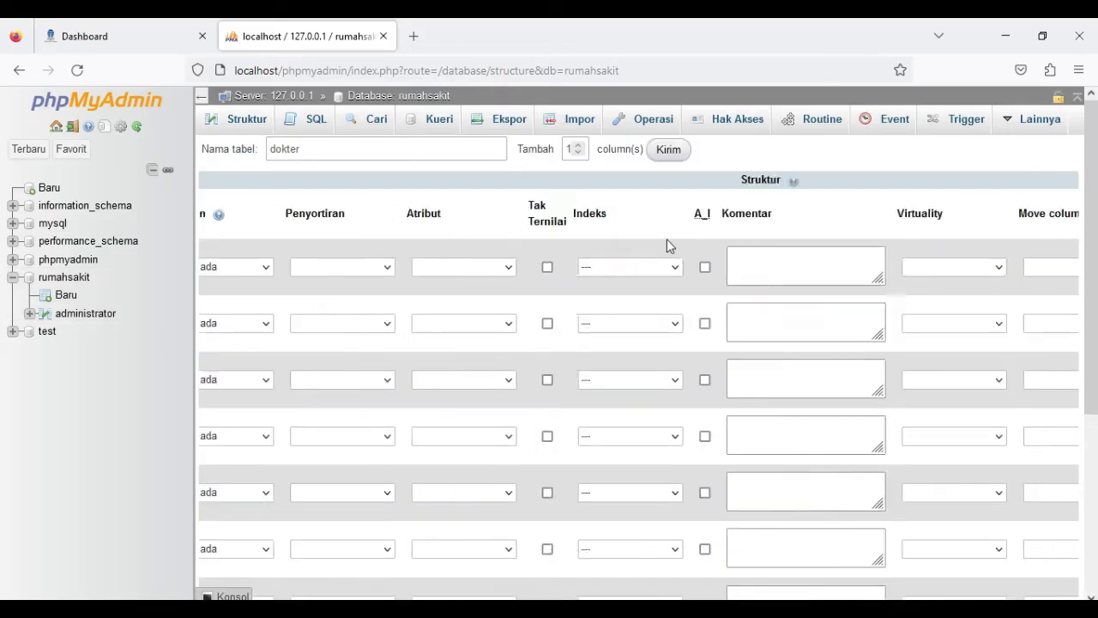
{"action": "left_click", "coordinate": [410, 265]}
{"action": "left_click", "coordinate": [386, 308]}
{"action": "left_click", "coordinate": [640, 487]}
Define the second dokter column as nama_dokter, type VARCHAR, length 30
{"action": "scroll", "coordinate": [640, 487], "scroll_direction": "left", "scroll_amount": 7}
{"action": "left_click", "coordinate": [255, 314]}
{"action": "type", "text": "nama_dokter"}
{"action": "left_click", "coordinate": [379, 323]}
{"action": "left_click", "coordinate": [380, 368]}
{"action": "left_click", "coordinate": [501, 324]}
{"action": "type", "text": "30"}
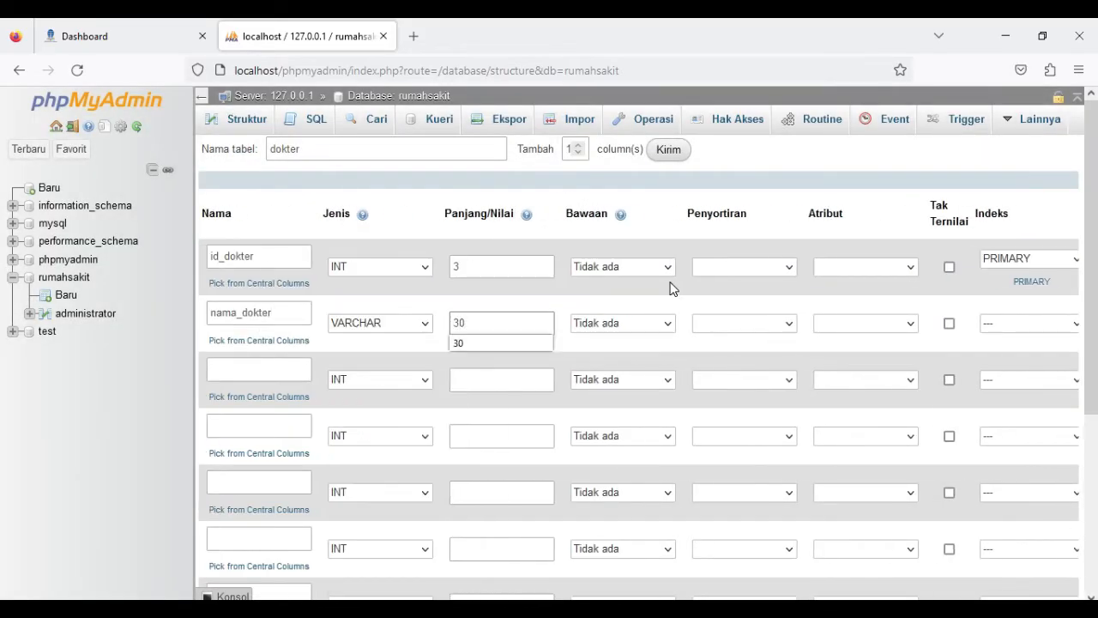
Define alamat_dokter as VARCHAR with length 100 and the fourth column as tanggal_lahir of type DATE
{"action": "left_click", "coordinate": [257, 369]}
{"action": "type", "text": "alamat_dokter"}
{"action": "left_click", "coordinate": [380, 379]}
{"action": "left_click", "coordinate": [380, 121]}
{"action": "left_click", "coordinate": [501, 379]}
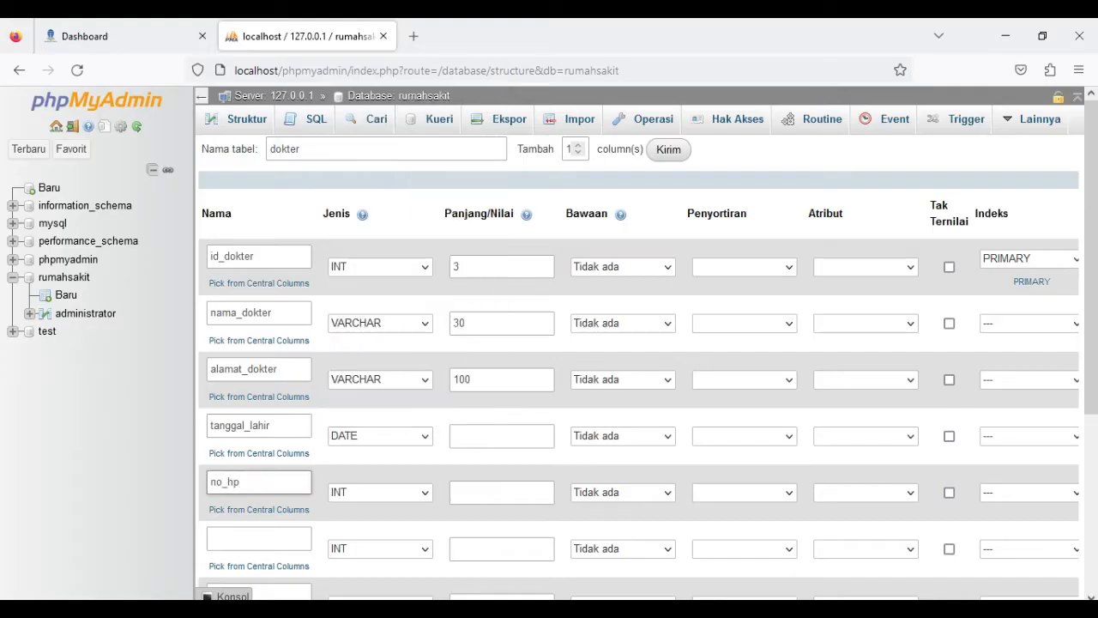
Set the no_hp column to type VARCHAR with length 15
{"action": "left_click", "coordinate": [380, 492]}
{"action": "left_click", "coordinate": [380, 121]}
{"action": "left_click", "coordinate": [501, 492]}
{"action": "type", "text": "15"}
Define the sixth dokter column as spesialis, type VARCHAR, length 30
{"action": "scroll", "coordinate": [284, 429], "scroll_direction": "down", "scroll_amount": 2}
{"action": "left_click", "coordinate": [284, 429]}
{"action": "type", "text": "spesialis"}
{"action": "left_click", "coordinate": [380, 436]}
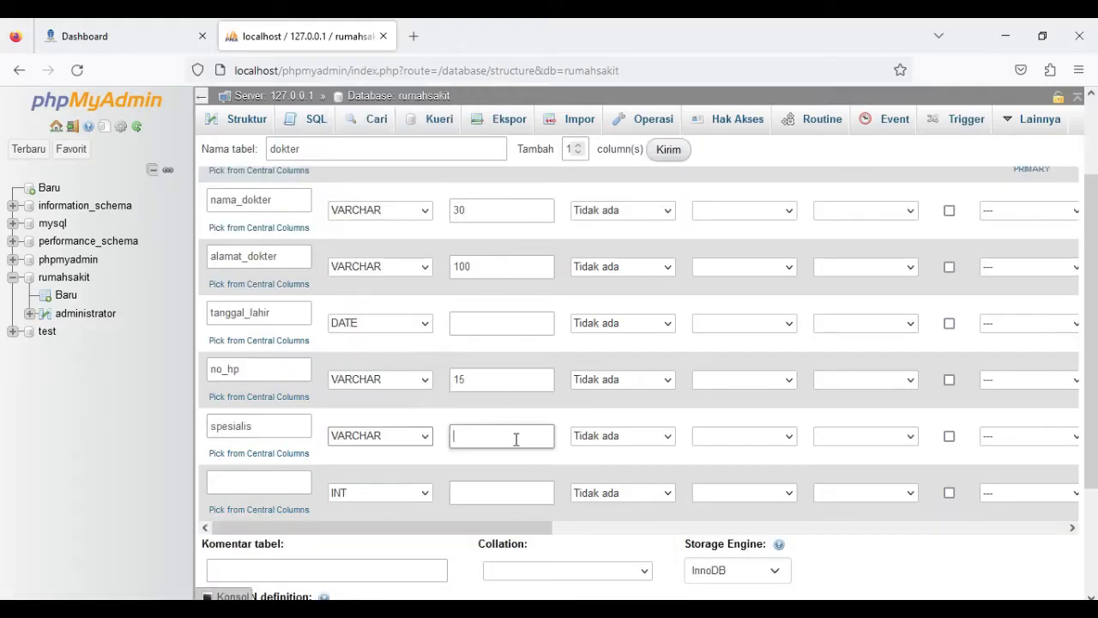
Define the last column as waktu_kerja, type VARCHAR, length 100, and save the dokter table
{"action": "type", "text": "waktu_kerja"}
{"action": "left_click", "coordinate": [427, 494]}
{"action": "left_click", "coordinate": [368, 123]}
{"action": "left_click", "coordinate": [501, 493]}
{"action": "type", "text": "100"}
{"action": "scroll", "coordinate": [385, 459], "scroll_direction": "down", "scroll_amount": 3}
{"action": "left_click", "coordinate": [315, 545]}
Create and save a dokter_admin table with INT columns id_data (length 3, PRIMARY), id_dokter and id_admin (length 5 each)
{"action": "left_click", "coordinate": [256, 481]}
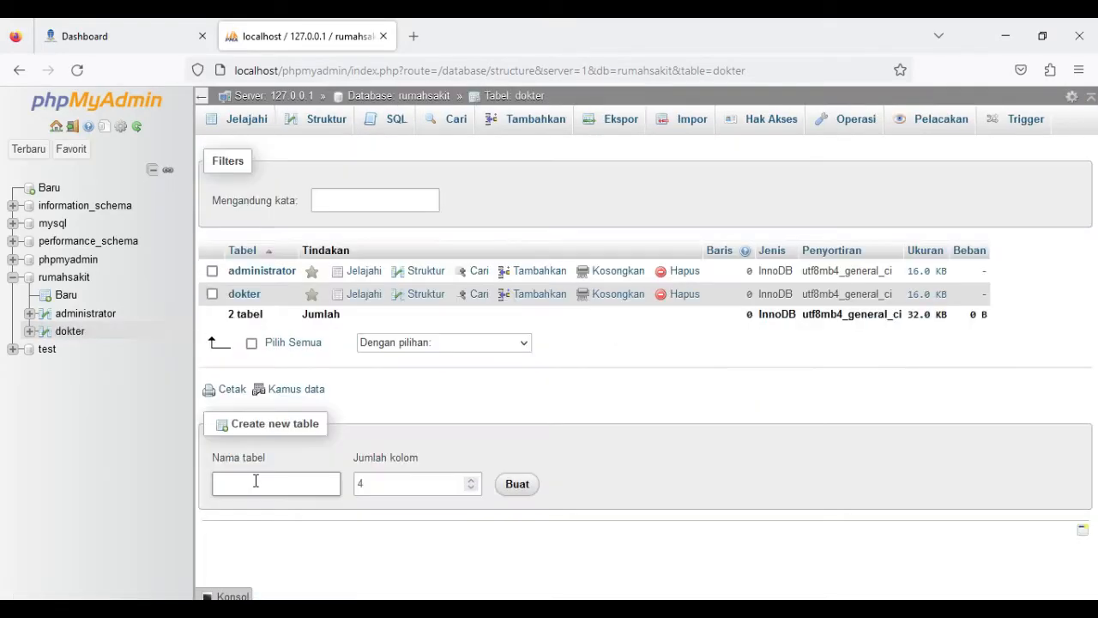
{"action": "type", "text": "dokter_admin"}
{"action": "left_click", "coordinate": [517, 484]}
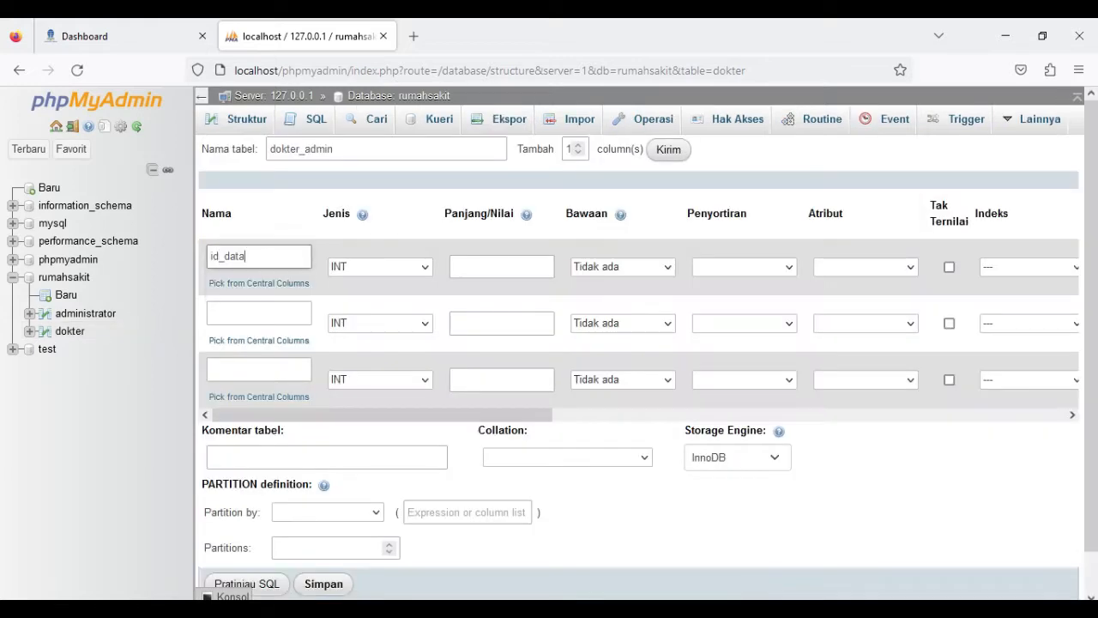
{"action": "scroll", "coordinate": [788, 273], "scroll_direction": "right", "scroll_amount": 5}
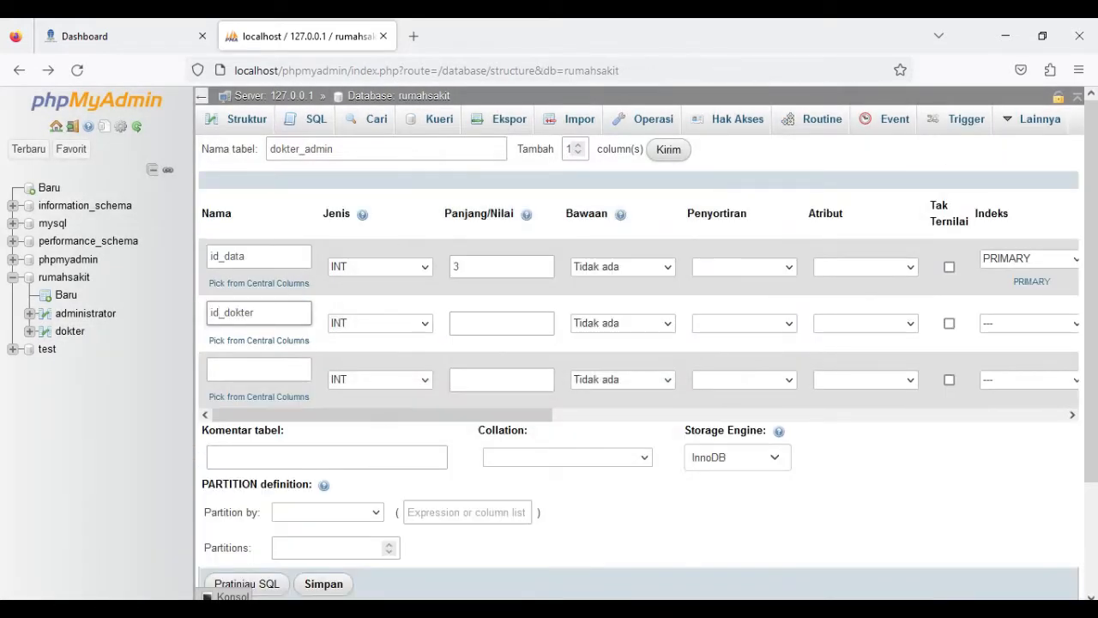
{"action": "left_click", "coordinate": [324, 584]}
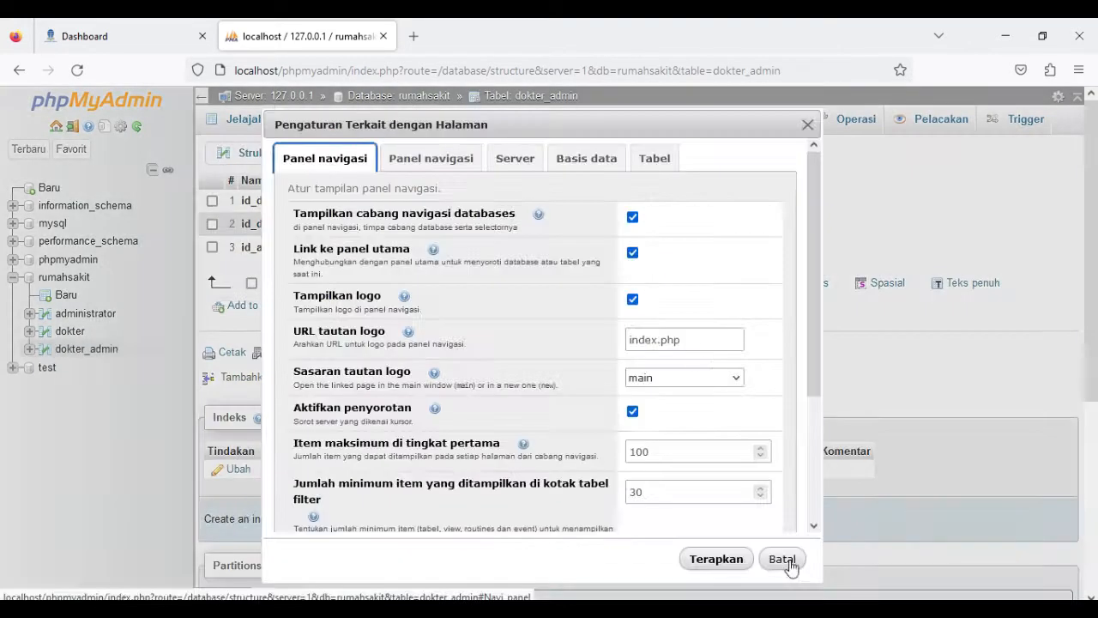
{"action": "left_click", "coordinate": [790, 563]}
Start a new five-column table named pasien_dokter in the rumahsakit database
{"action": "left_click", "coordinate": [394, 95]}
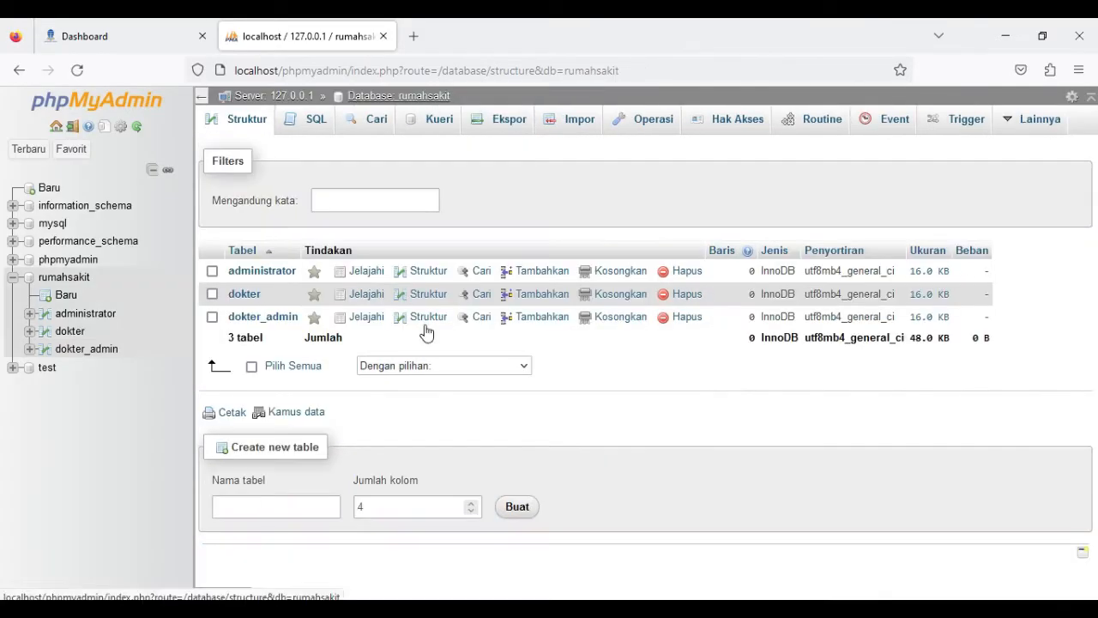
{"action": "left_click", "coordinate": [276, 506]}
{"action": "type", "text": "pasien_dokter"}
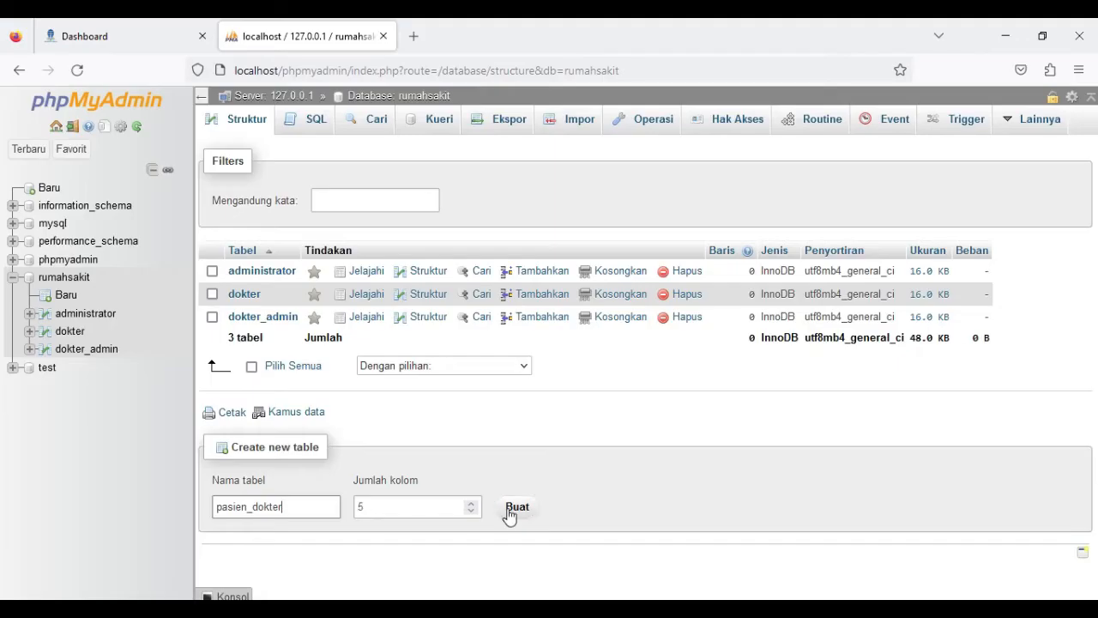
{"action": "left_click", "coordinate": [512, 509]}
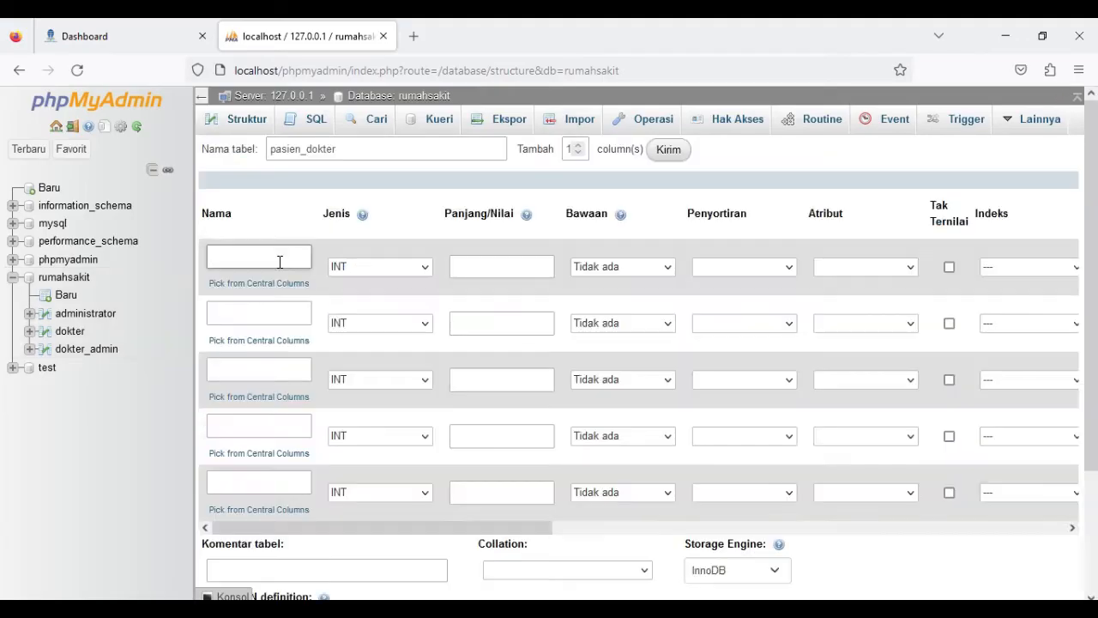
Define id (PRIMARY), id_dokter and id_pasien as INT(3), waktu_periksa as DATE and resep as VARCHAR(100), then save the pasien_dokter table
{"action": "type", "text": "id_dokter"}
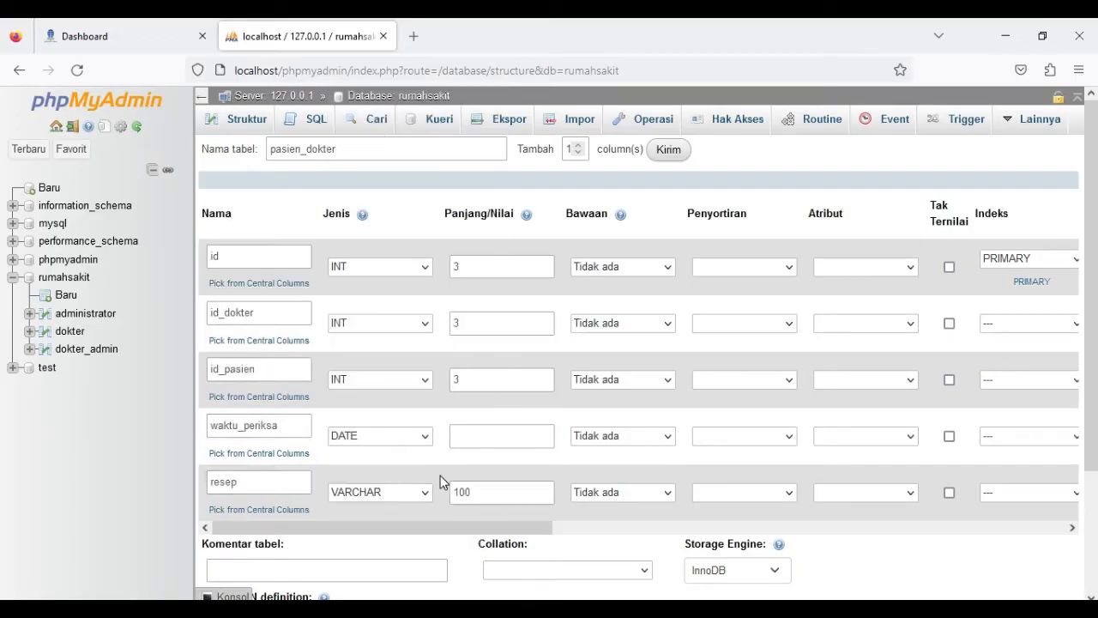
{"action": "scroll", "coordinate": [440, 477], "scroll_direction": "down", "scroll_amount": 5}
{"action": "left_click", "coordinate": [336, 542]}
Start a three-column table named daftar with id_daftar, id_pasien and id_admin, each INT with length 3
{"action": "left_click", "coordinate": [470, 533]}
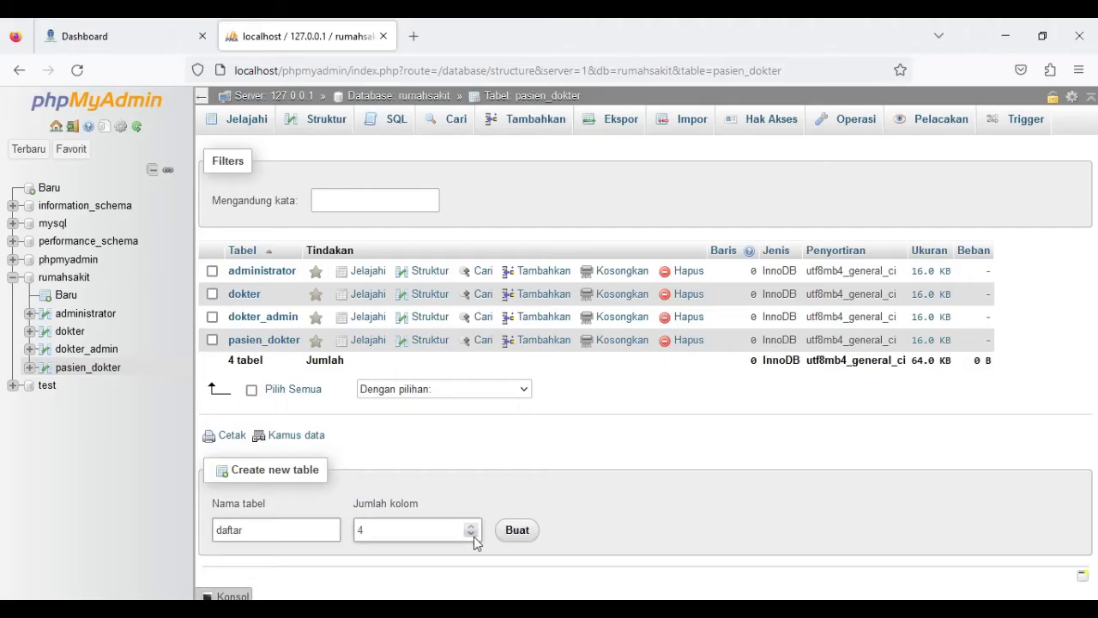
{"action": "left_click", "coordinate": [518, 530]}
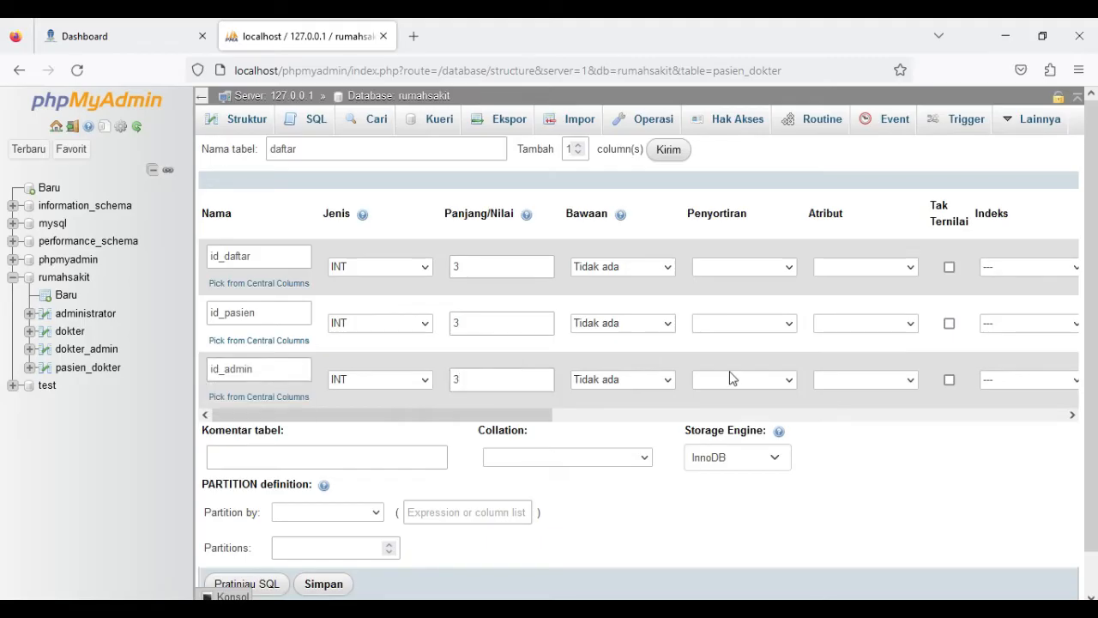
{"action": "scroll", "coordinate": [732, 378], "scroll_direction": "right", "scroll_amount": 5}
{"action": "scroll", "coordinate": [748, 362], "scroll_direction": "left", "scroll_amount": 2}
{"action": "scroll", "coordinate": [686, 385], "scroll_direction": "left", "scroll_amount": 2}
{"action": "scroll", "coordinate": [912, 321], "scroll_direction": "right", "scroll_amount": 2}
{"action": "left_click", "coordinate": [886, 383]}
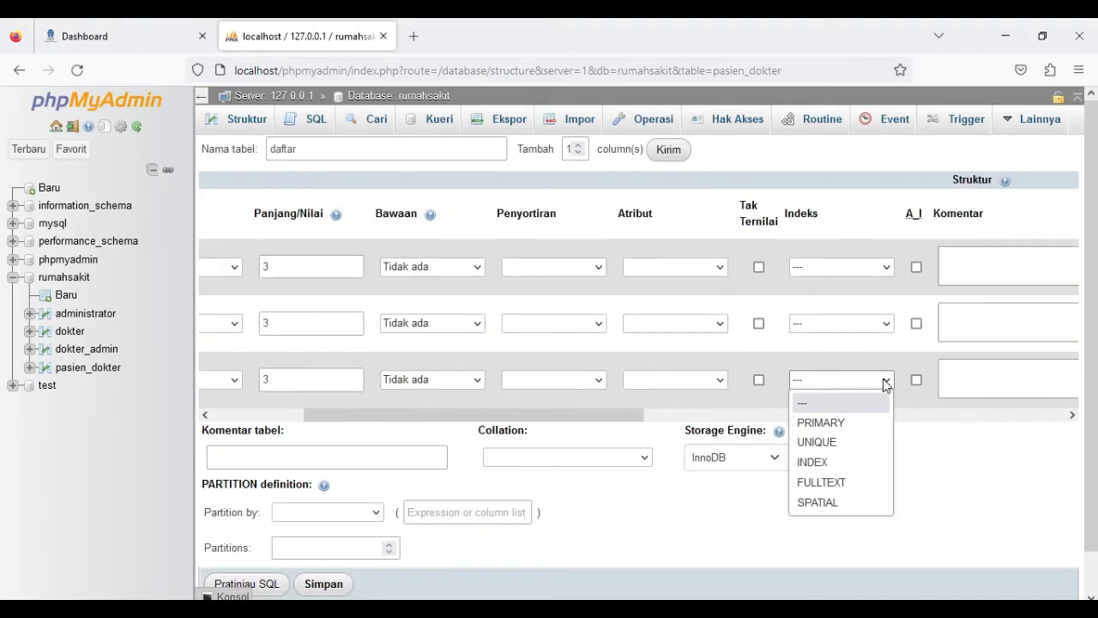
{"action": "scroll", "coordinate": [886, 383], "scroll_direction": "right", "scroll_amount": 3}
{"action": "left_click", "coordinate": [938, 384]}
{"action": "left_click", "coordinate": [883, 252]}
{"action": "scroll", "coordinate": [777, 387], "scroll_direction": "left", "scroll_amount": 2}
{"action": "scroll", "coordinate": [777, 387], "scroll_direction": "right", "scroll_amount": 2}
{"action": "left_click", "coordinate": [939, 384]}
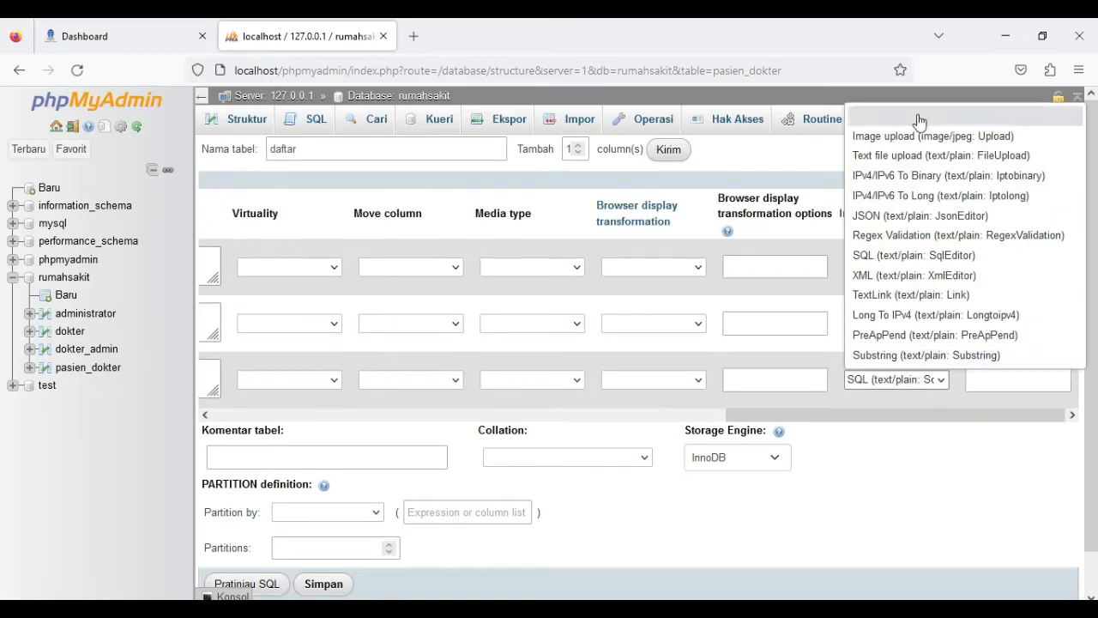
Save the daftar table
{"action": "left_click", "coordinate": [323, 583]}
{"action": "scroll", "coordinate": [225, 374], "scroll_direction": "down", "scroll_amount": 2}
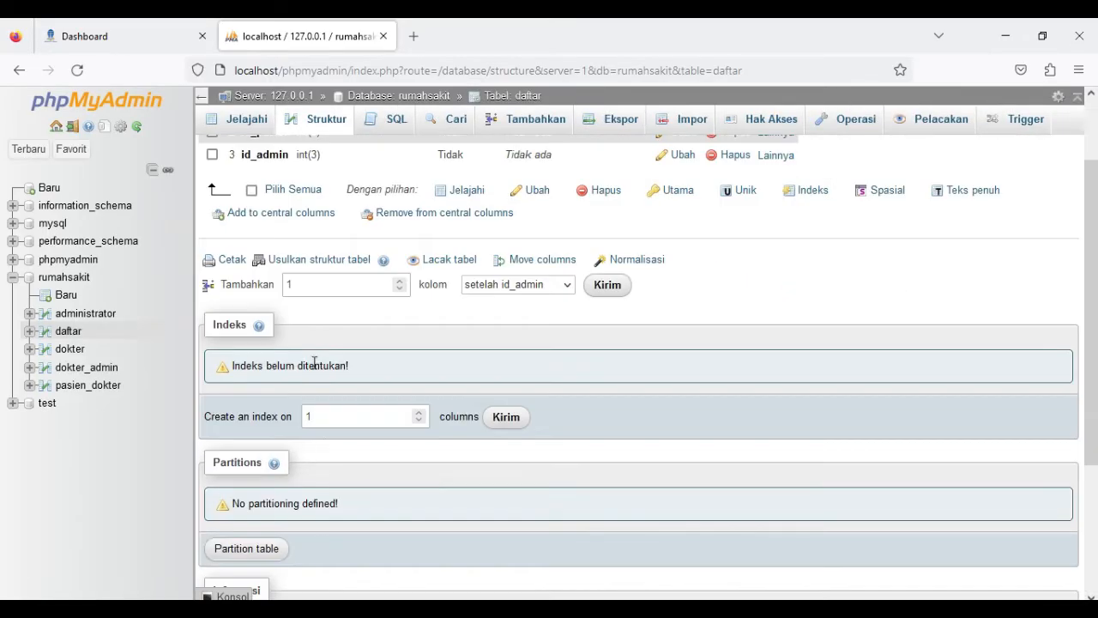
Open the rumahsakit database in the Designer and spread its five tables apart so they do not overlap
{"action": "left_click", "coordinate": [424, 96]}
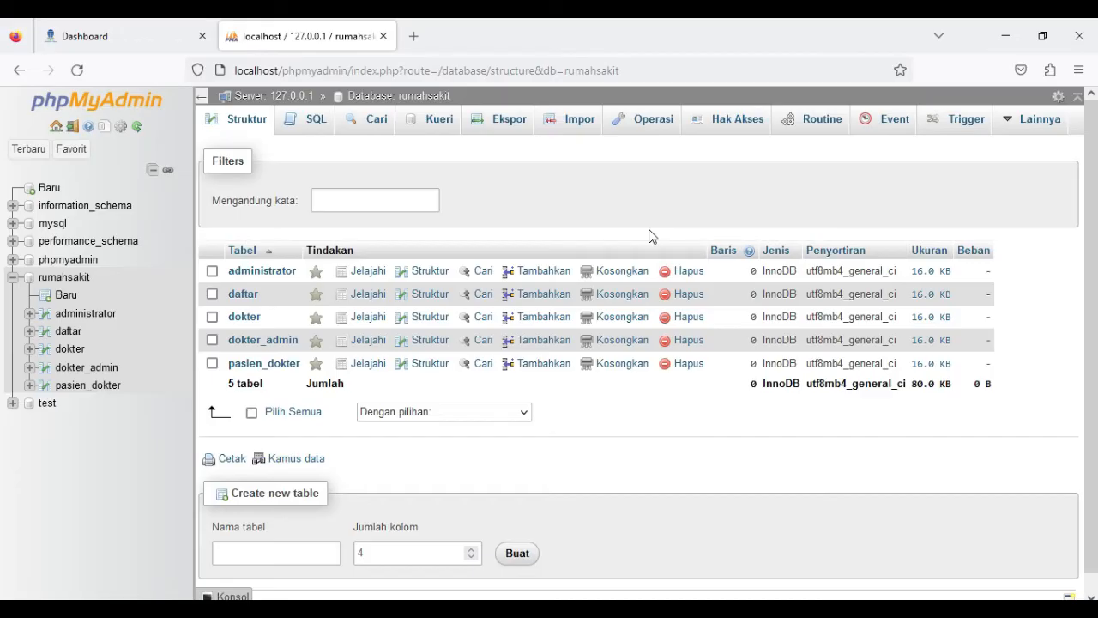
{"action": "left_click", "coordinate": [978, 186]}
{"action": "left_click_drag", "start_coordinate": [567, 504], "coordinate": [390, 345]}
{"action": "left_click_drag", "start_coordinate": [398, 302], "coordinate": [300, 195]}
{"action": "left_click_drag", "start_coordinate": [583, 239], "coordinate": [395, 425]}
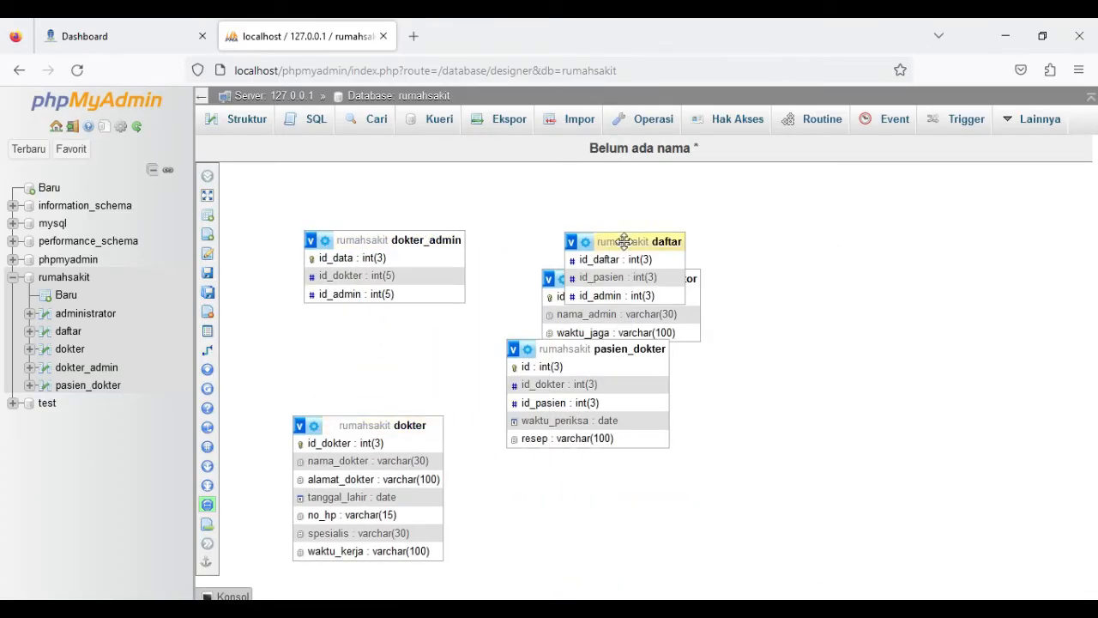
{"action": "left_click_drag", "start_coordinate": [625, 243], "coordinate": [855, 234]}
{"action": "left_click_drag", "start_coordinate": [630, 278], "coordinate": [623, 237]}
{"action": "left_click_drag", "start_coordinate": [632, 349], "coordinate": [775, 429]}
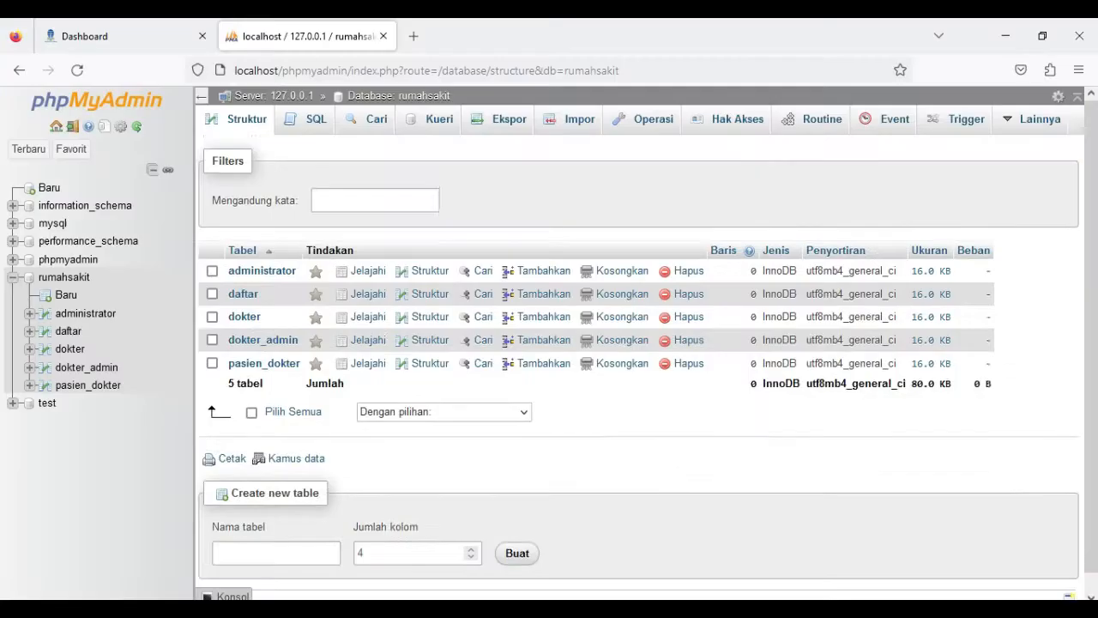
Create the pasien table with id_pasien INT(3) as PRIMARY, alamat_pasien VARCHAR(100), nama_pasien VARCHAR(30) and jenis_kelamin VARCHAR(30), and save it
{"action": "type", "text": "pasien"}
{"action": "key", "text": "Return"}
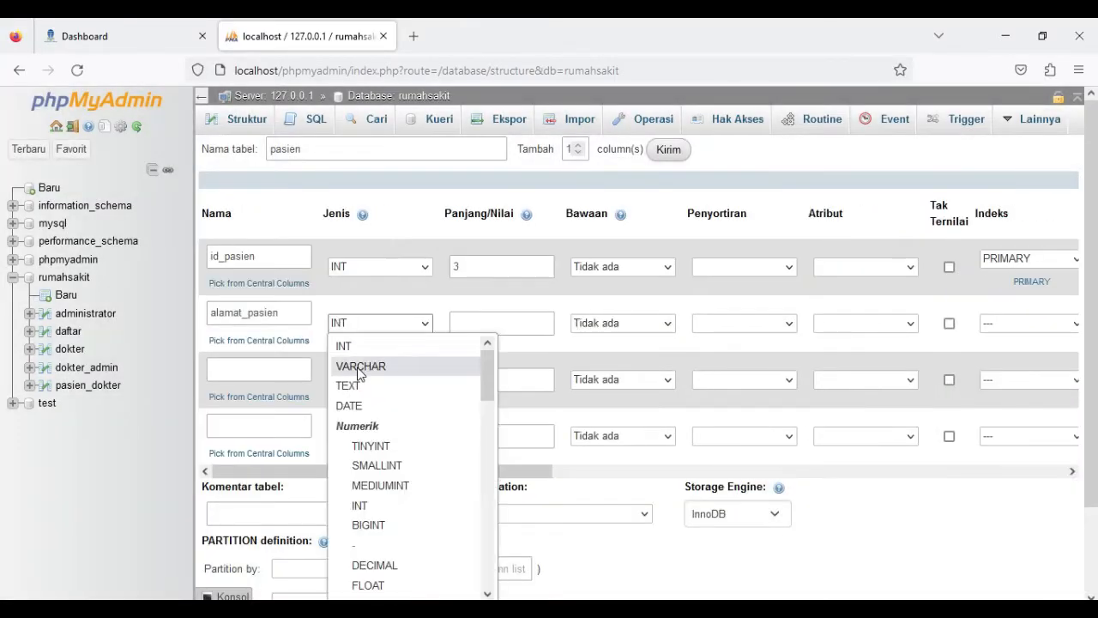
{"action": "left_click", "coordinate": [360, 367]}
{"action": "left_click", "coordinate": [495, 321]}
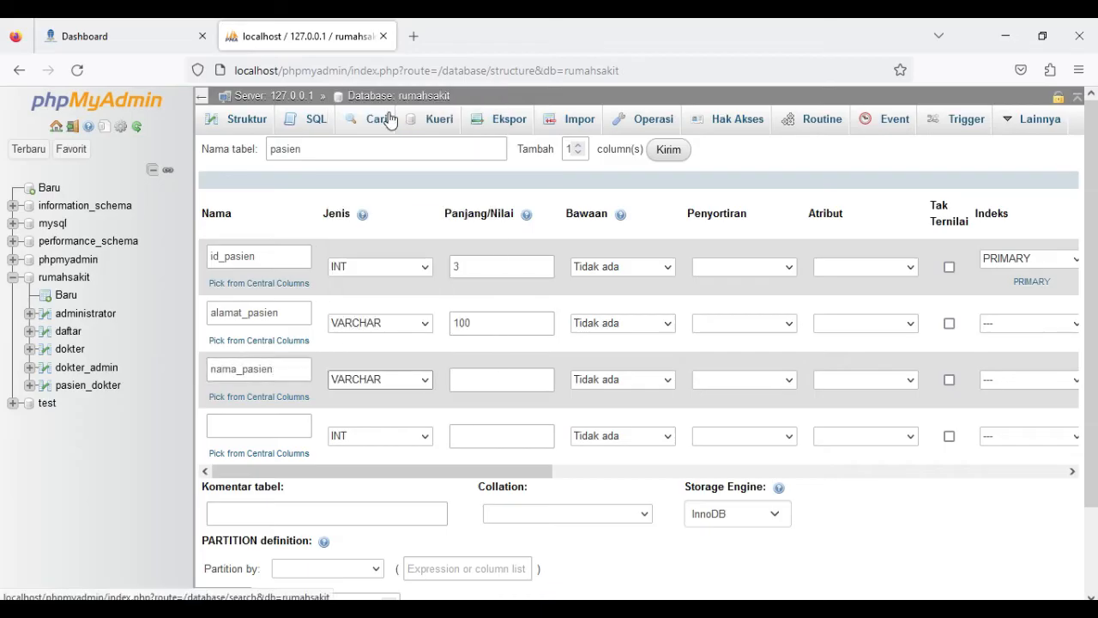
{"action": "type", "text": "30"}
{"action": "left_click", "coordinate": [265, 424]}
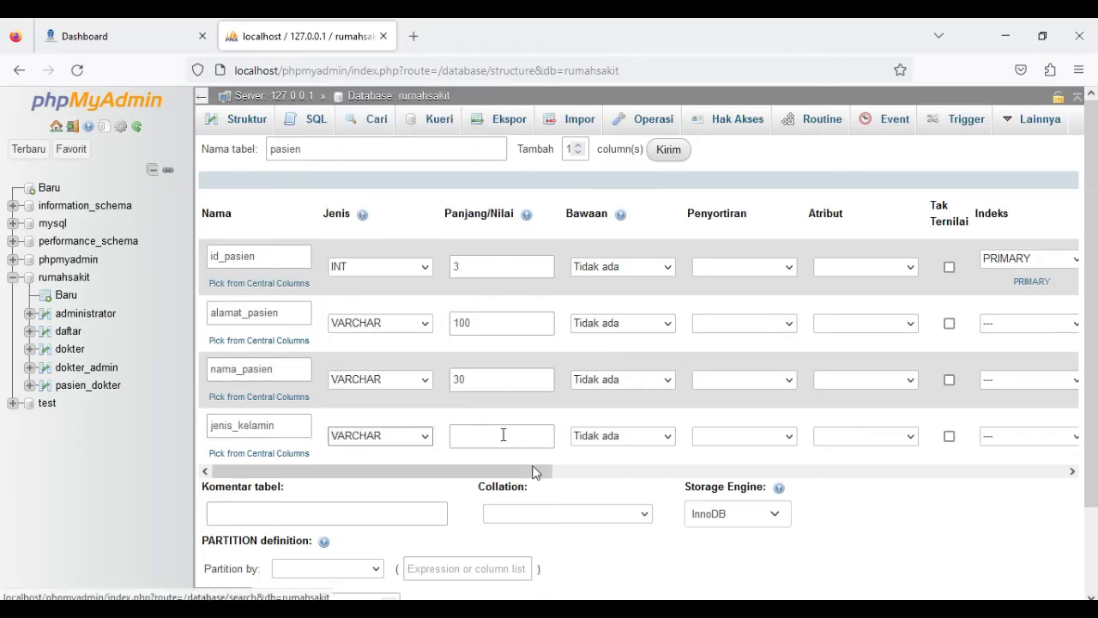
{"action": "type", "text": "30"}
{"action": "scroll", "coordinate": [429, 481], "scroll_direction": "down", "scroll_amount": 2}
{"action": "left_click", "coordinate": [322, 542]}
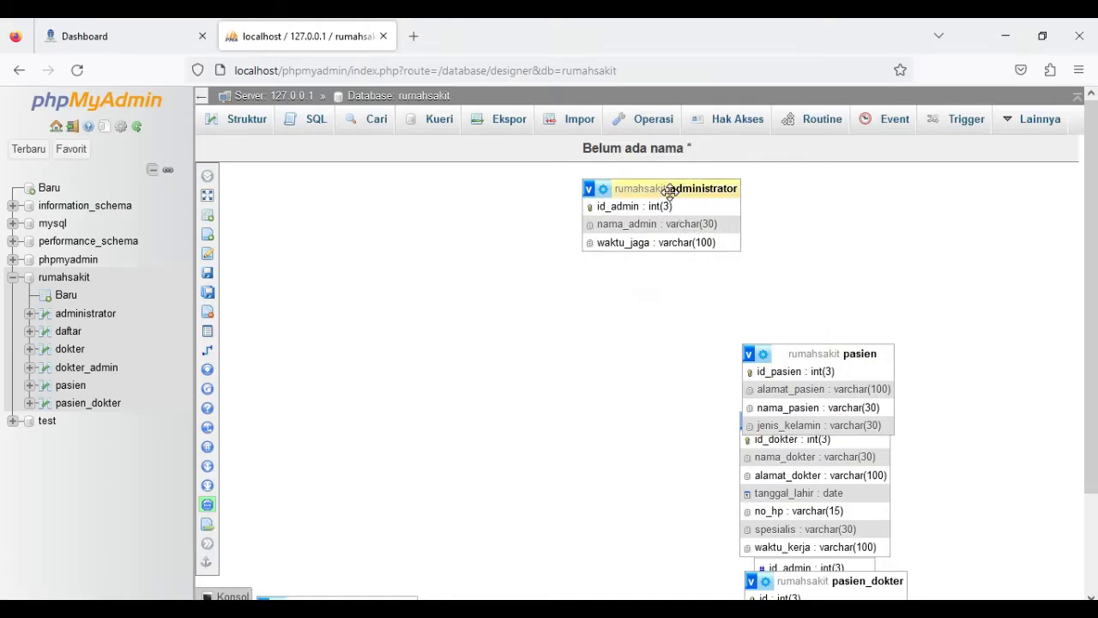
Arrange the tables in the Designer in two rows, with dokter_admin, administrator and daftar above dokter, pasien_dokter and pasien
{"action": "left_click_drag", "start_coordinate": [670, 192], "coordinate": [667, 221]}
{"action": "left_click_drag", "start_coordinate": [838, 353], "coordinate": [901, 380]}
{"action": "left_click_drag", "start_coordinate": [901, 380], "coordinate": [899, 217]}
{"action": "left_click_drag", "start_coordinate": [803, 427], "coordinate": [457, 427]}
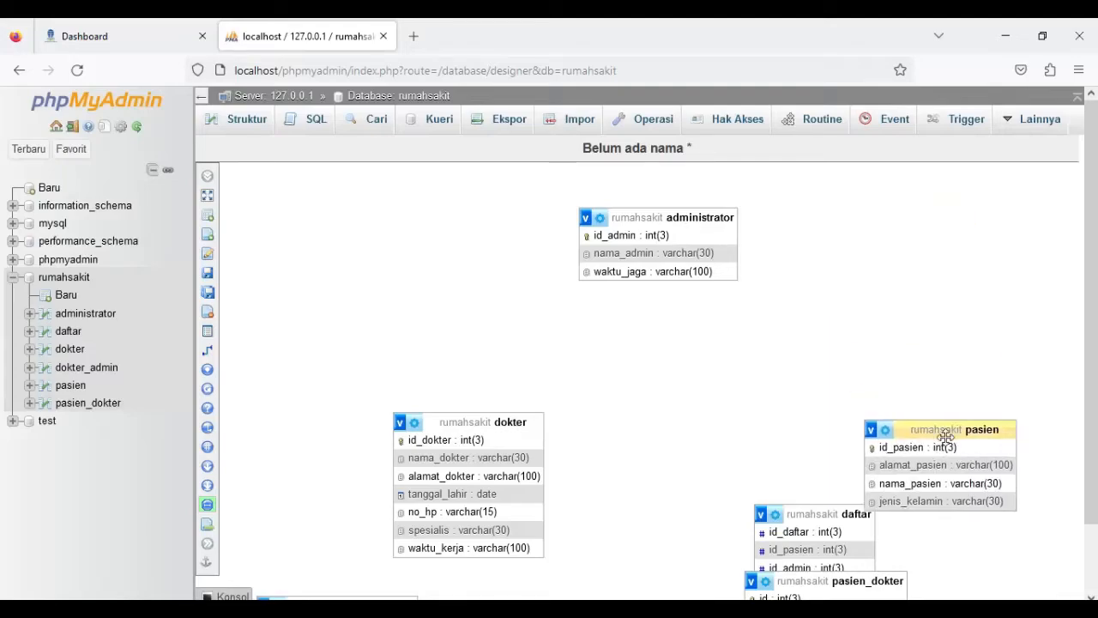
{"action": "left_click_drag", "start_coordinate": [827, 496], "coordinate": [932, 224]}
{"action": "left_click_drag", "start_coordinate": [825, 582], "coordinate": [802, 577]}
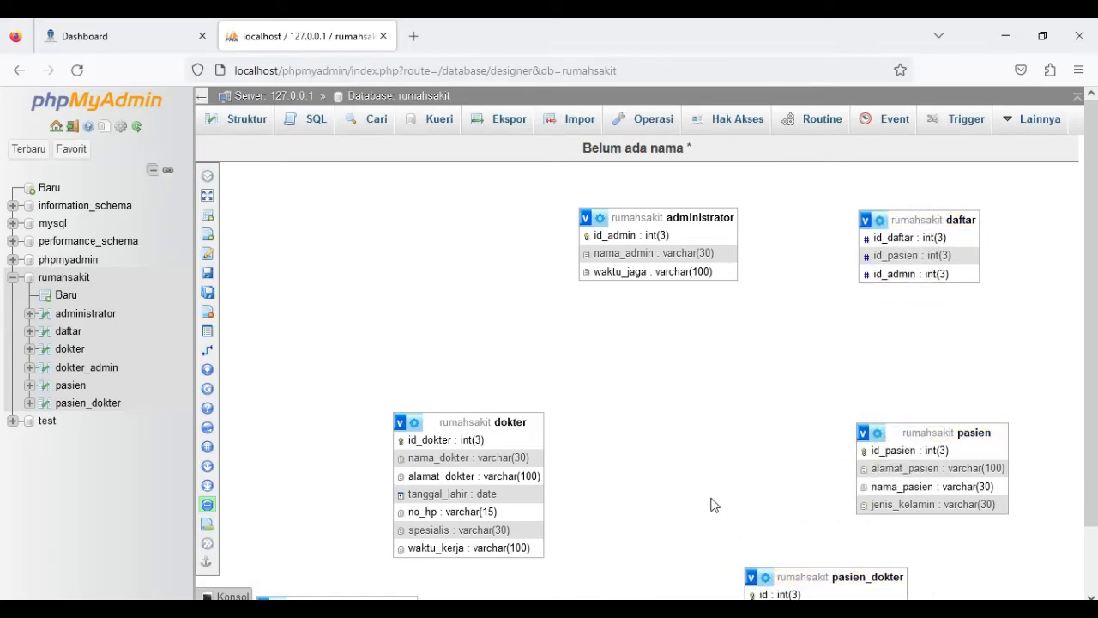
{"action": "scroll", "coordinate": [772, 480], "scroll_direction": "down", "scroll_amount": 1}
{"action": "left_click_drag", "start_coordinate": [715, 505], "coordinate": [693, 356]}
{"action": "left_click_drag", "start_coordinate": [331, 541], "coordinate": [380, 220]}
{"action": "left_click_drag", "start_coordinate": [480, 421], "coordinate": [401, 423]}
{"action": "left_click_drag", "start_coordinate": [698, 421], "coordinate": [658, 426]}
{"action": "left_click_drag", "start_coordinate": [944, 432], "coordinate": [955, 429]}
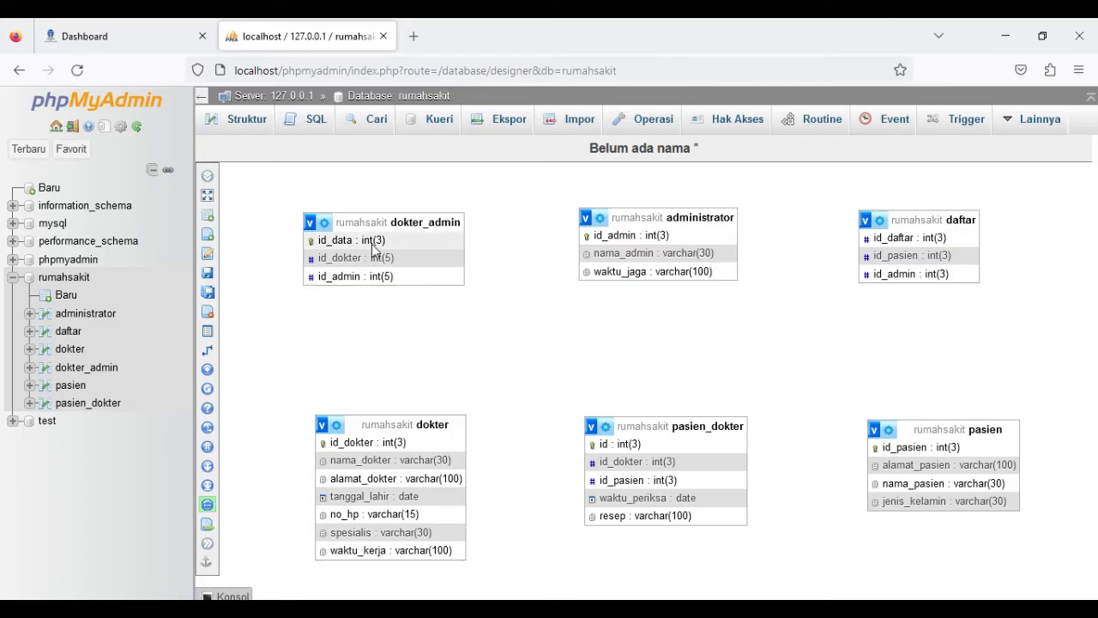
Examine the structure of the dokter_admin table and the available settings of its id_dokter column
{"action": "left_click", "coordinate": [86, 369]}
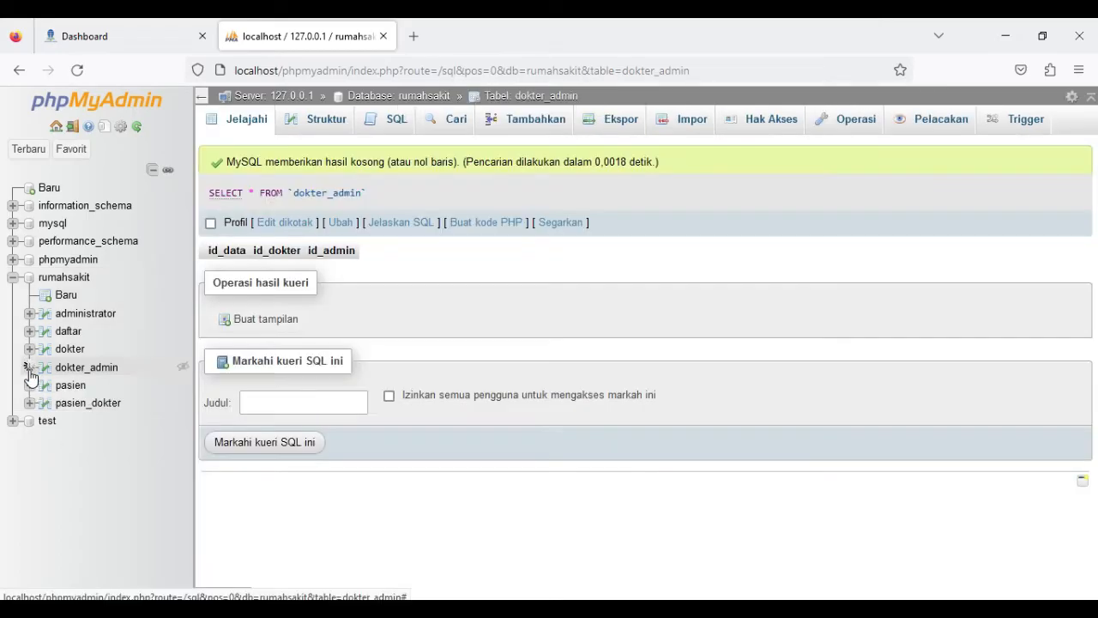
{"action": "left_click", "coordinate": [90, 387]}
{"action": "left_click", "coordinate": [212, 247]}
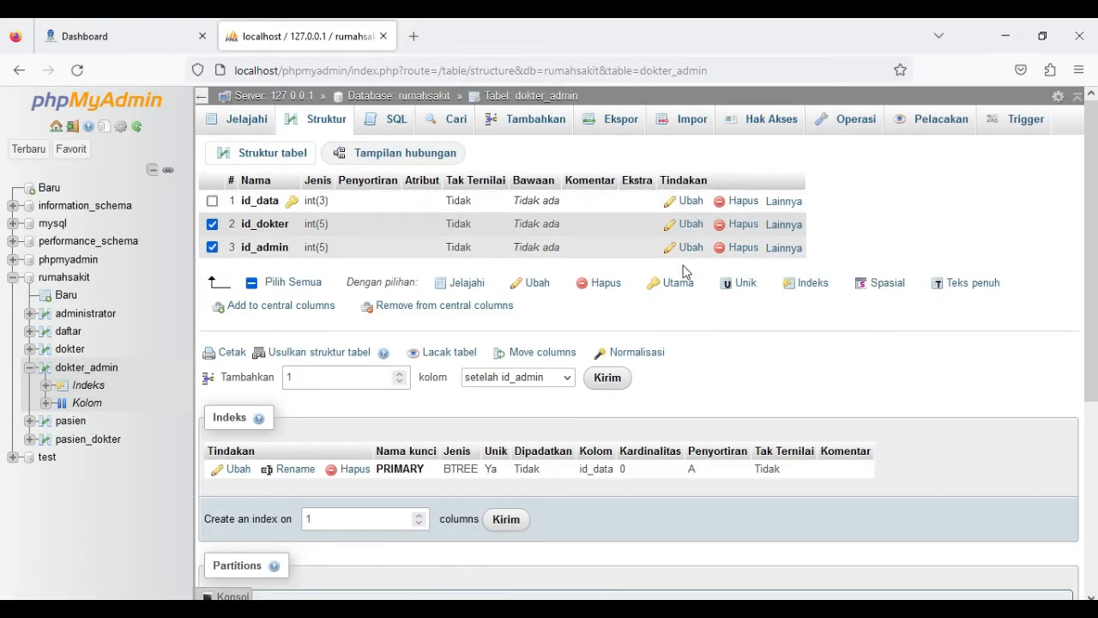
{"action": "left_click", "coordinate": [691, 225]}
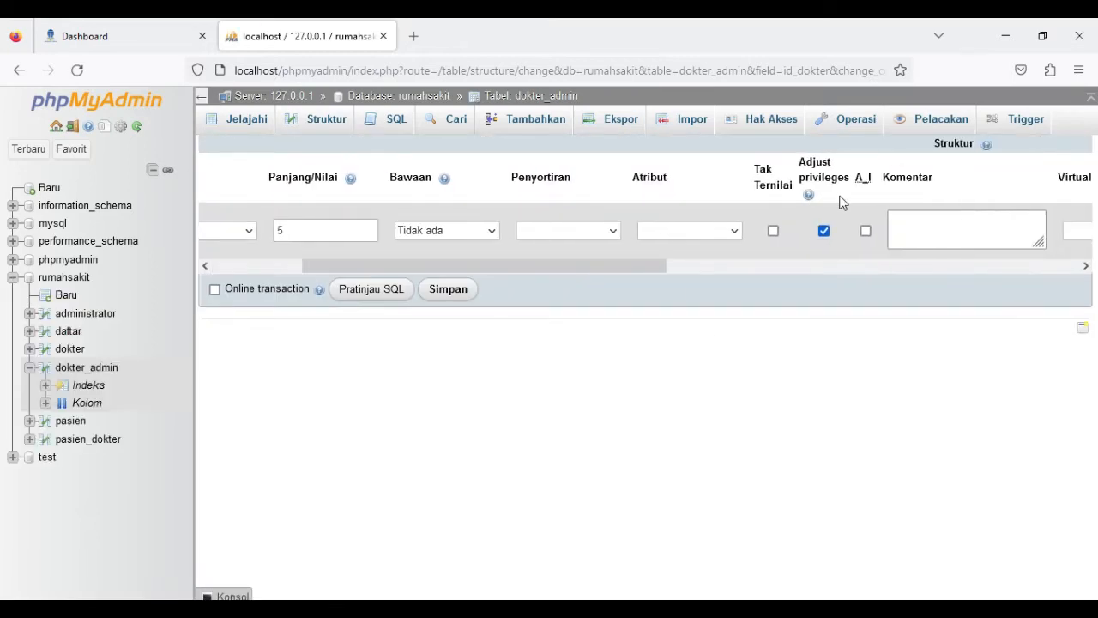
{"action": "scroll", "coordinate": [841, 201], "scroll_direction": "right", "scroll_amount": 8}
{"action": "scroll", "coordinate": [841, 202], "scroll_direction": "left", "scroll_amount": 10}
{"action": "left_click", "coordinate": [665, 231]}
{"action": "left_click", "coordinate": [908, 233]}
{"action": "left_click", "coordinate": [870, 194]}
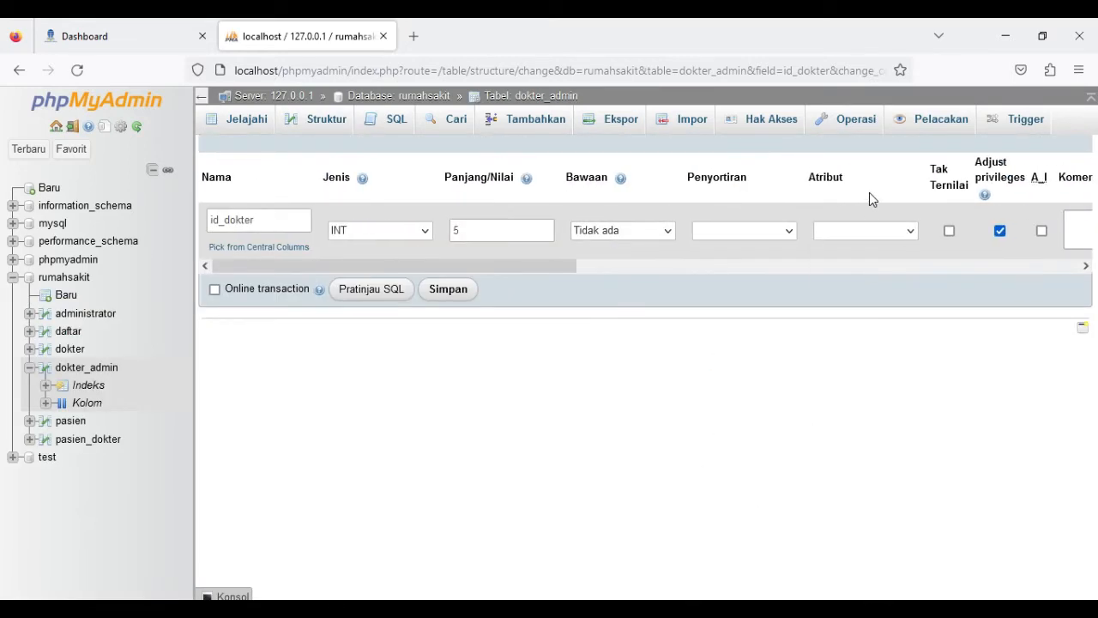
Examine the attribute, collation and other column options of id_admin in the administrator table
{"action": "left_click", "coordinate": [64, 278]}
{"action": "left_click", "coordinate": [247, 272]}
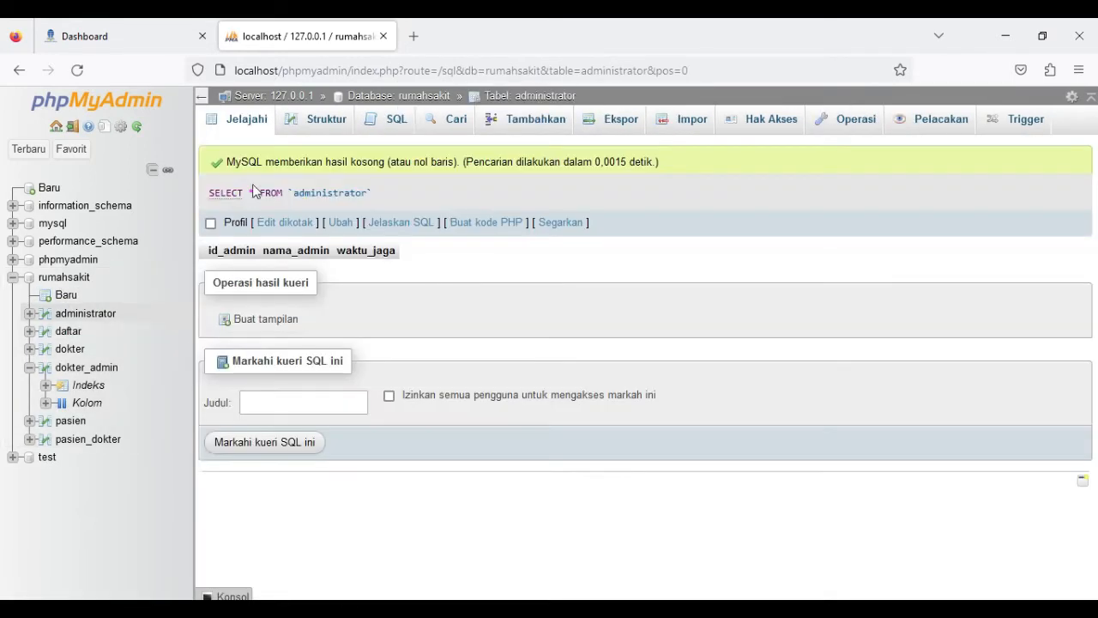
{"action": "left_click", "coordinate": [317, 119]}
{"action": "left_click", "coordinate": [755, 200]}
{"action": "left_click", "coordinate": [907, 230]}
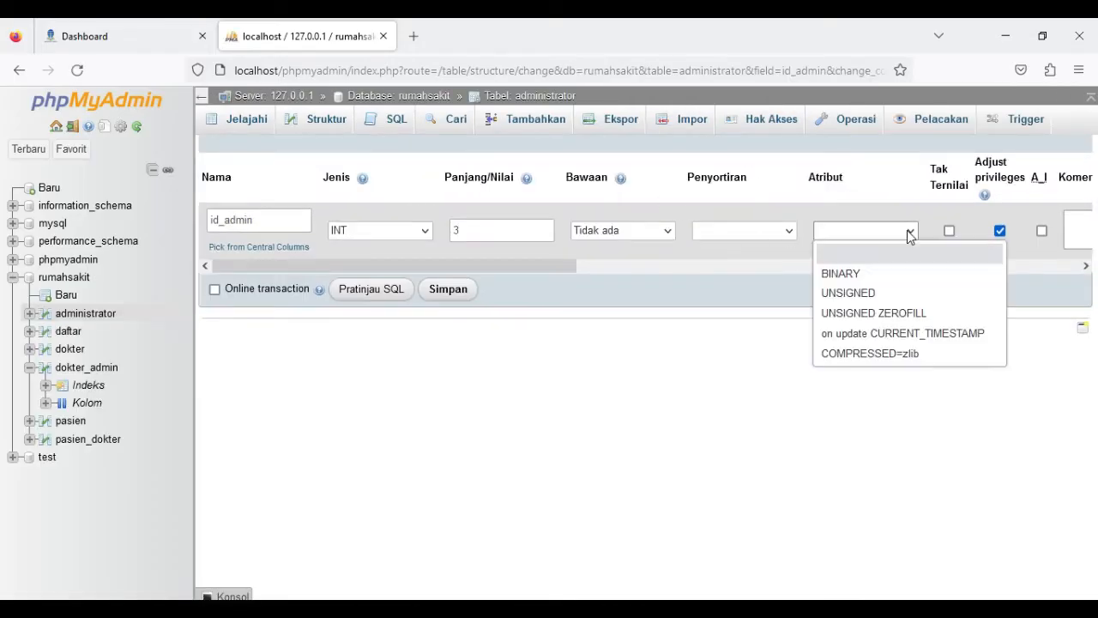
{"action": "scroll", "coordinate": [943, 206], "scroll_direction": "right", "scroll_amount": 10}
{"action": "scroll", "coordinate": [598, 215], "scroll_direction": "left", "scroll_amount": 10}
{"action": "scroll", "coordinate": [838, 222], "scroll_direction": "right", "scroll_amount": 1}
{"action": "left_click", "coordinate": [837, 227]}
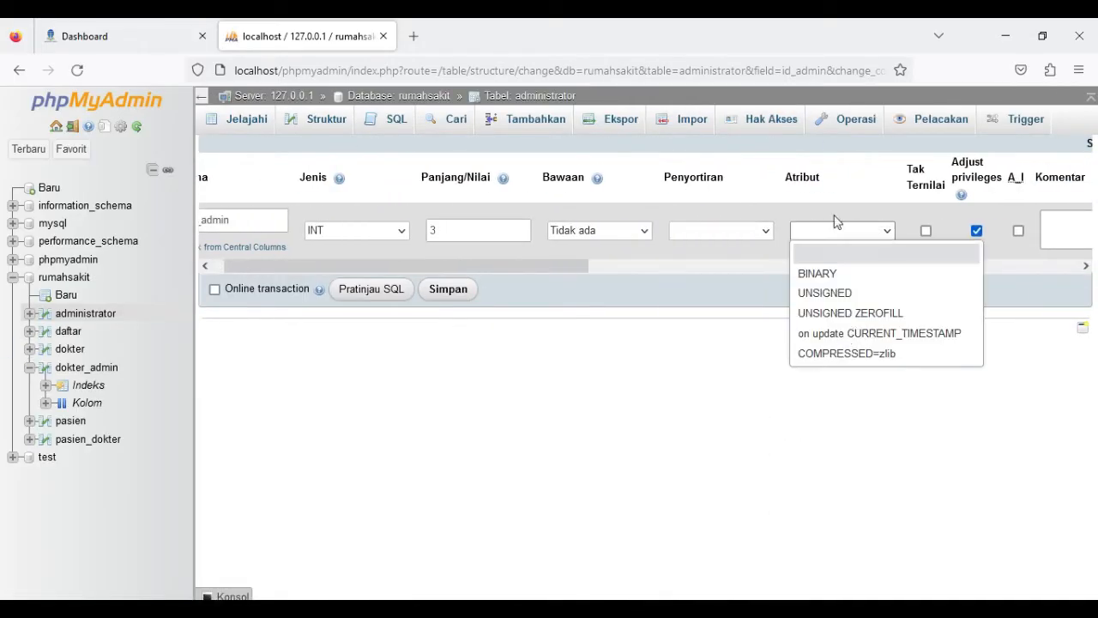
{"action": "scroll", "coordinate": [837, 221], "scroll_direction": "right", "scroll_amount": 8}
{"action": "left_click", "coordinate": [798, 230]}
{"action": "scroll", "coordinate": [968, 228], "scroll_direction": "right", "scroll_amount": 5}
{"action": "scroll", "coordinate": [969, 228], "scroll_direction": "left", "scroll_amount": 10}
{"action": "left_click", "coordinate": [511, 228]}
{"action": "scroll", "coordinate": [514, 191], "scroll_direction": "left", "scroll_amount": 3}
{"action": "left_click", "coordinate": [755, 229]}
{"action": "scroll", "coordinate": [776, 381], "scroll_direction": "down", "scroll_amount": 10}
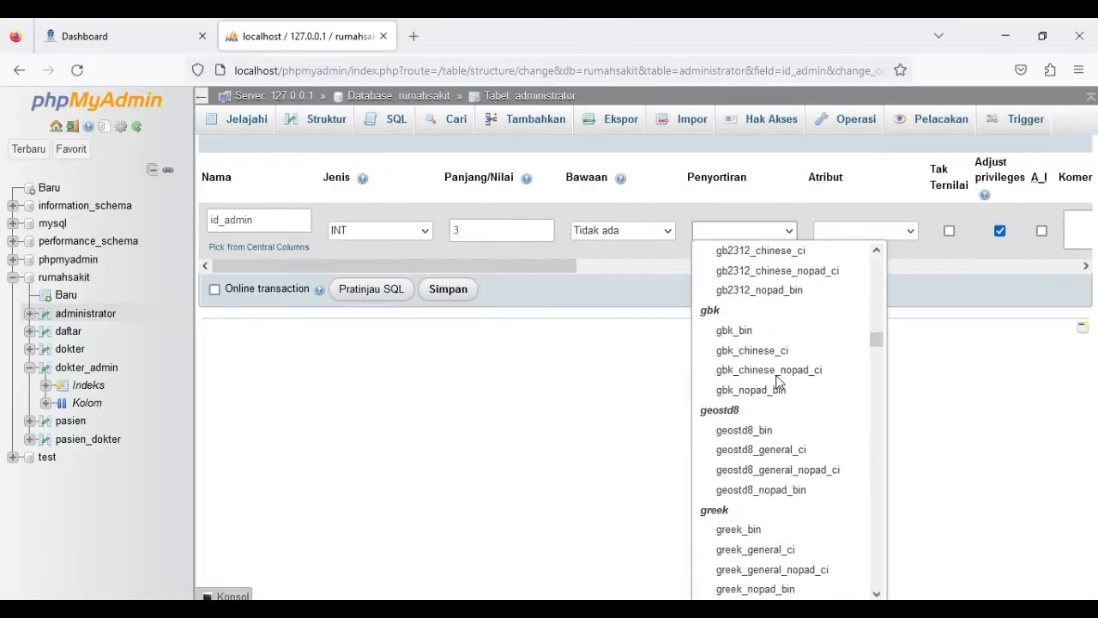
{"action": "left_click", "coordinate": [784, 186]}
{"action": "left_click", "coordinate": [326, 119]}
Examine the key options and the settings of the id_data column in the dokter_admin table
{"action": "left_click", "coordinate": [87, 367]}
{"action": "left_click", "coordinate": [212, 224]}
{"action": "left_click", "coordinate": [212, 247]}
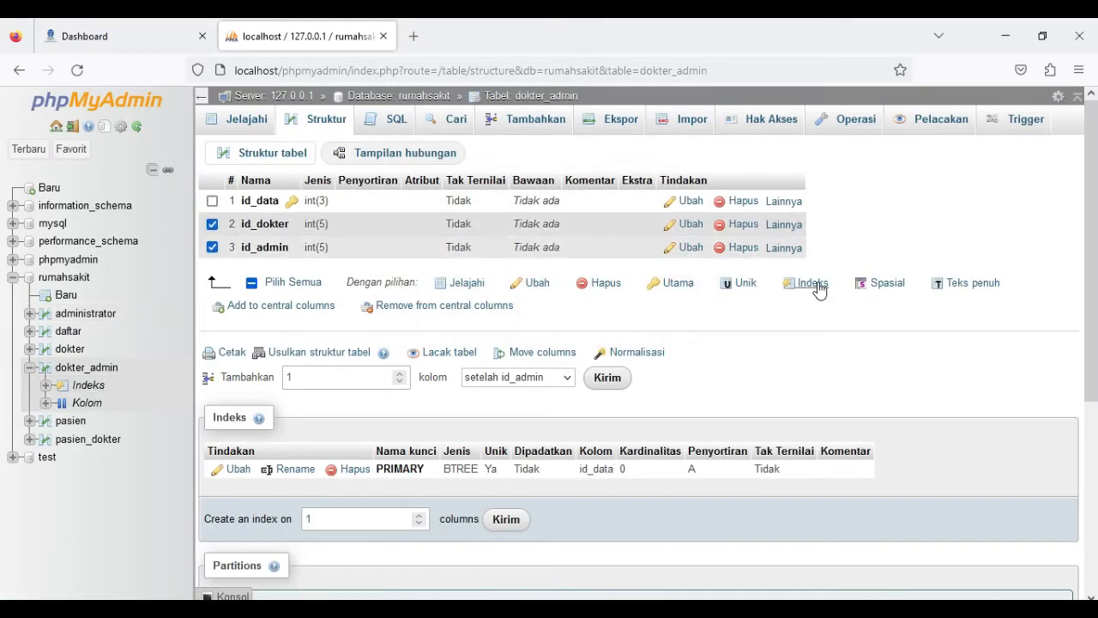
{"action": "left_click", "coordinate": [691, 201]}
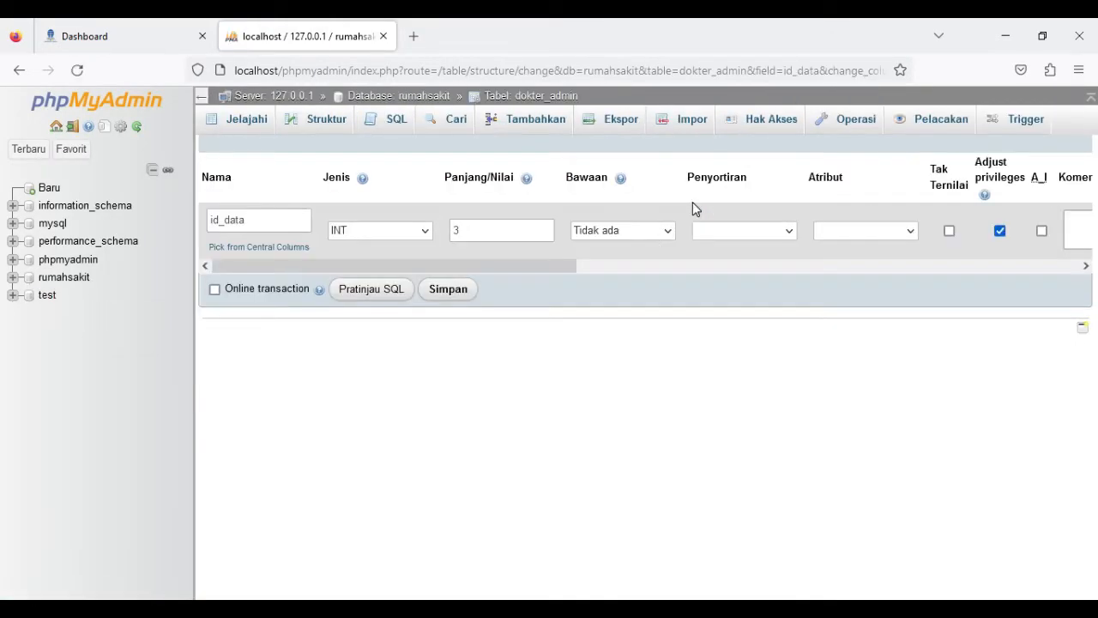
{"action": "scroll", "coordinate": [997, 265], "scroll_direction": "right", "scroll_amount": 10}
{"action": "left_click_drag", "start_coordinate": [997, 266], "coordinate": [398, 280]}
{"action": "left_click", "coordinate": [326, 119]}
Add a unique index to id_dokter and another to id_admin in the dokter_admin table
{"action": "left_click", "coordinate": [212, 224]}
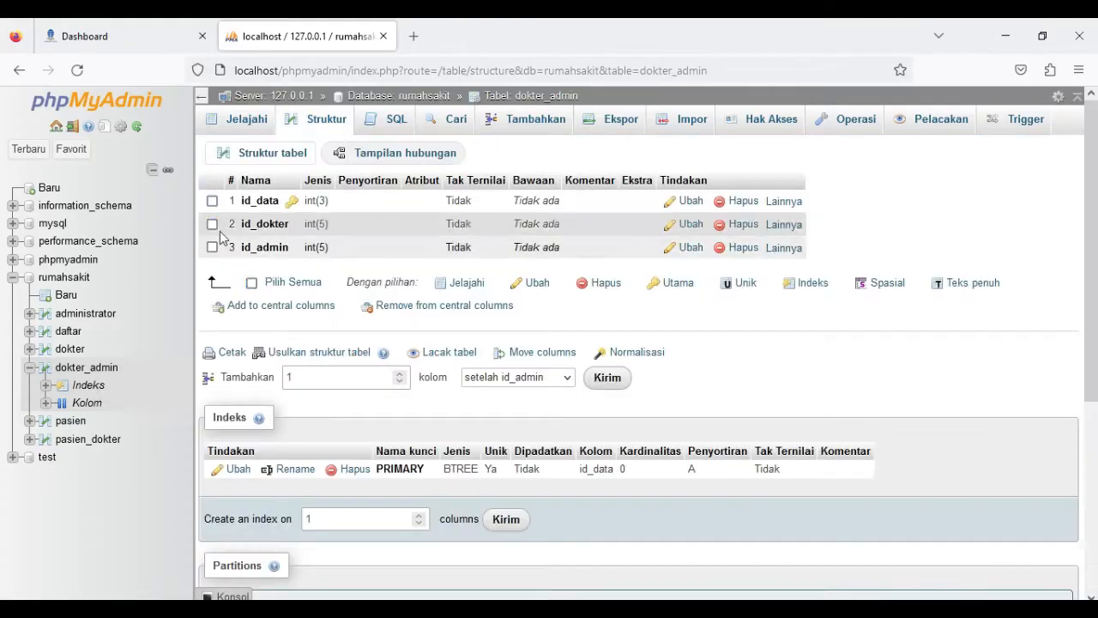
{"action": "mouse_move", "coordinate": [784, 225]}
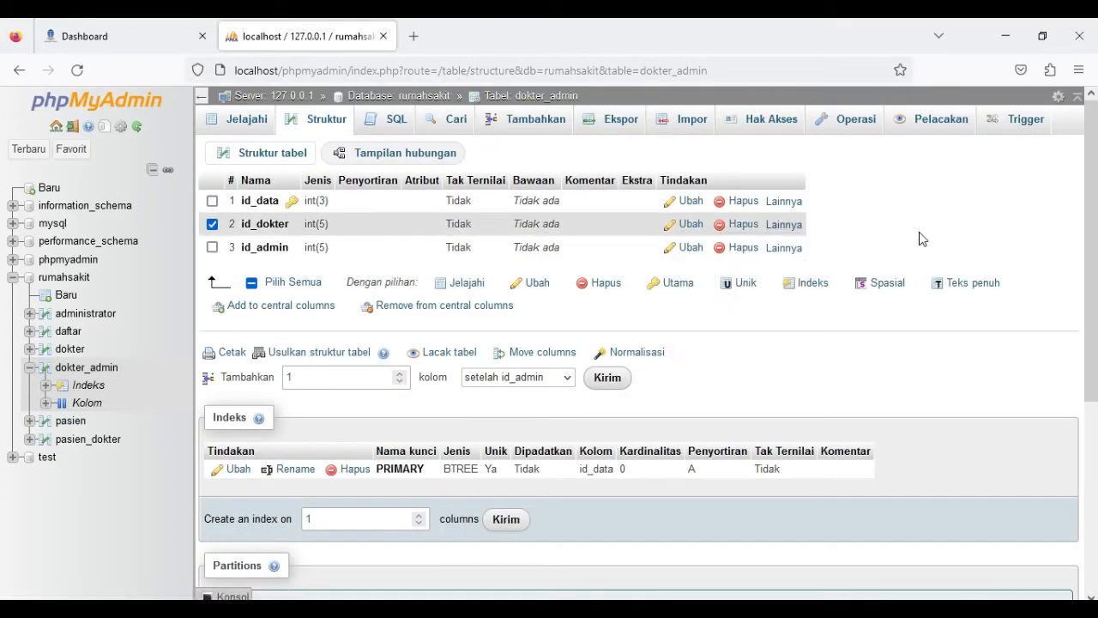
{"action": "left_click", "coordinate": [725, 262]}
{"action": "left_click", "coordinate": [571, 390]}
{"action": "left_click", "coordinate": [212, 343]}
{"action": "left_click", "coordinate": [739, 378]}
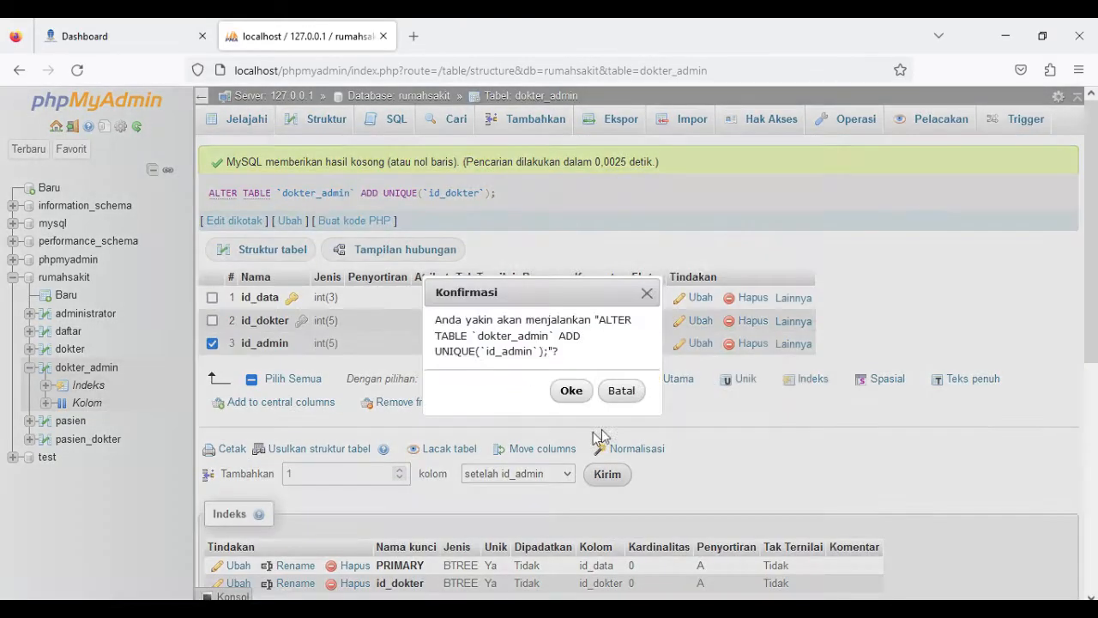
{"action": "left_click", "coordinate": [570, 390]}
Check the id_pasien column's settings in the daftar table and add a unique index to id_pasien in the pasien table
{"action": "left_click", "coordinate": [69, 331]}
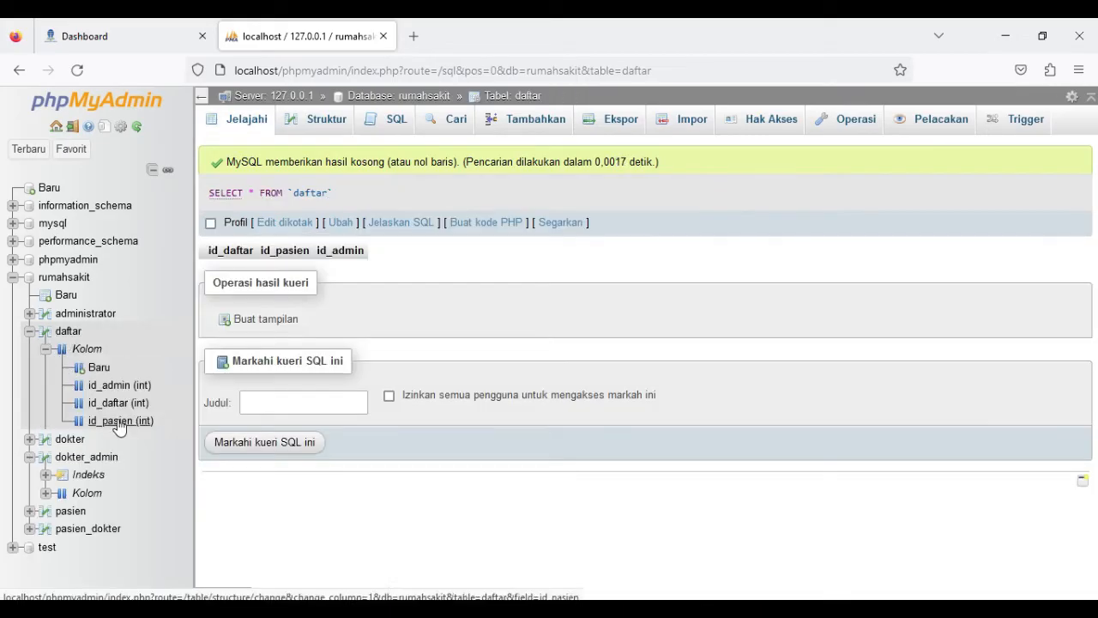
{"action": "left_click", "coordinate": [119, 421]}
{"action": "scroll", "coordinate": [691, 216], "scroll_direction": "right", "scroll_amount": 10}
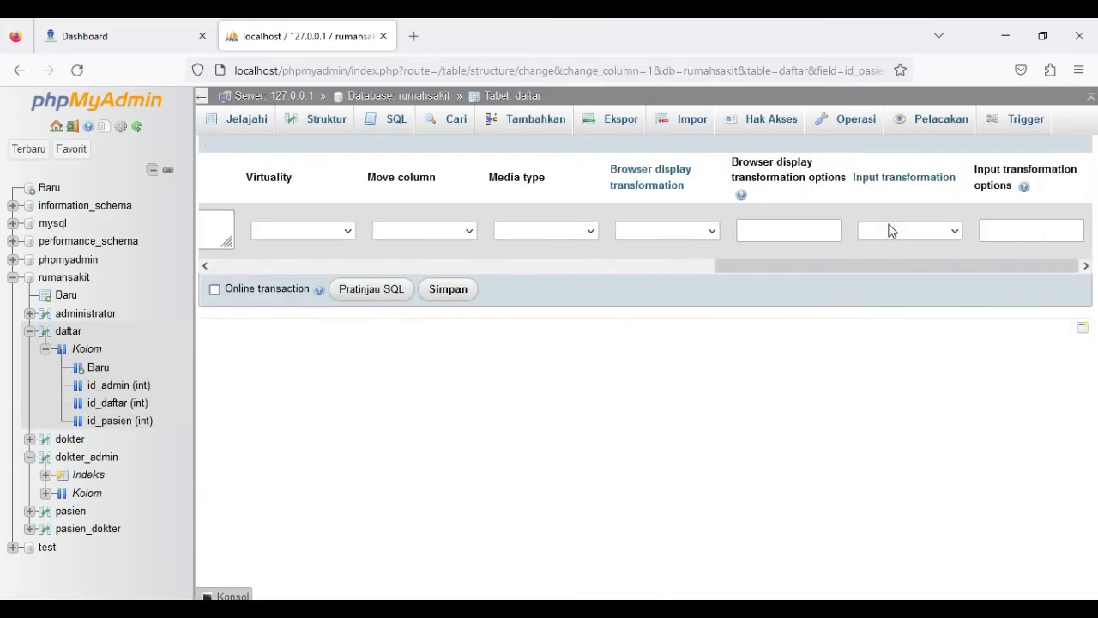
{"action": "scroll", "coordinate": [891, 230], "scroll_direction": "left", "scroll_amount": 10}
{"action": "left_click", "coordinate": [70, 511]}
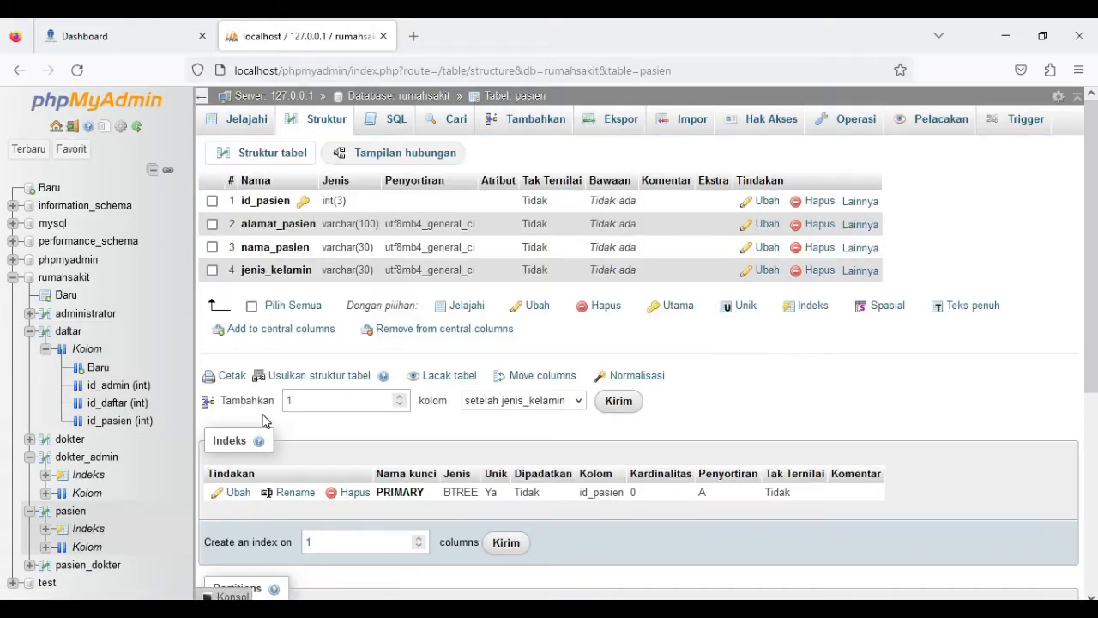
{"action": "left_click", "coordinate": [859, 200]}
{"action": "left_click", "coordinate": [788, 232]}
{"action": "left_click", "coordinate": [569, 387]}
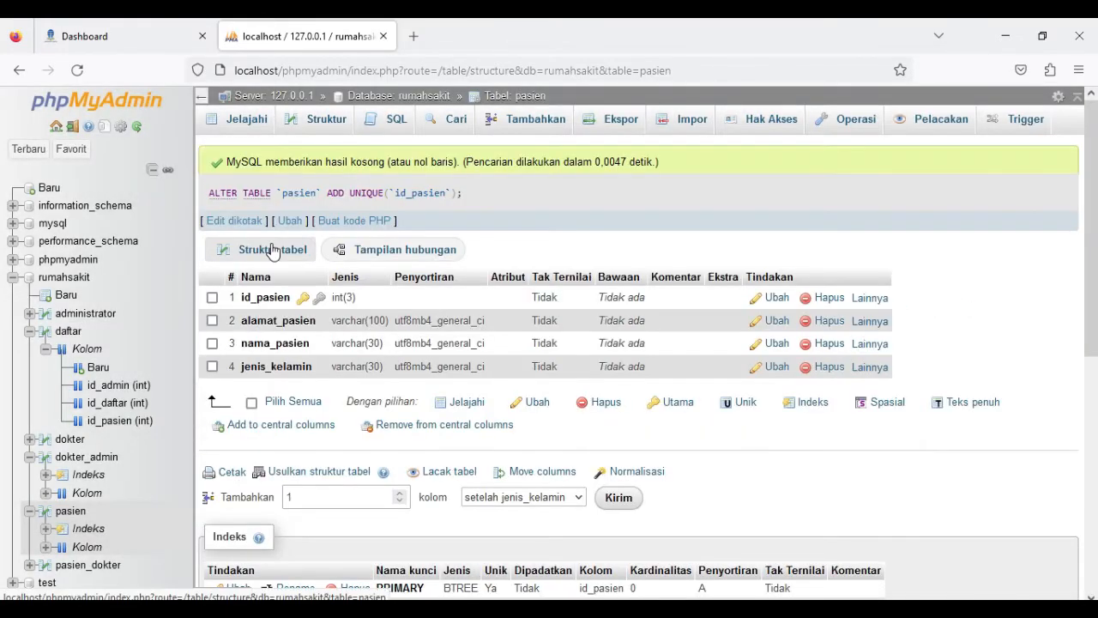
Add an id_dokter column of type INT(3) after jenis_kelamin in the pasien table
{"action": "left_click", "coordinate": [273, 250]}
{"action": "left_click", "coordinate": [618, 401]}
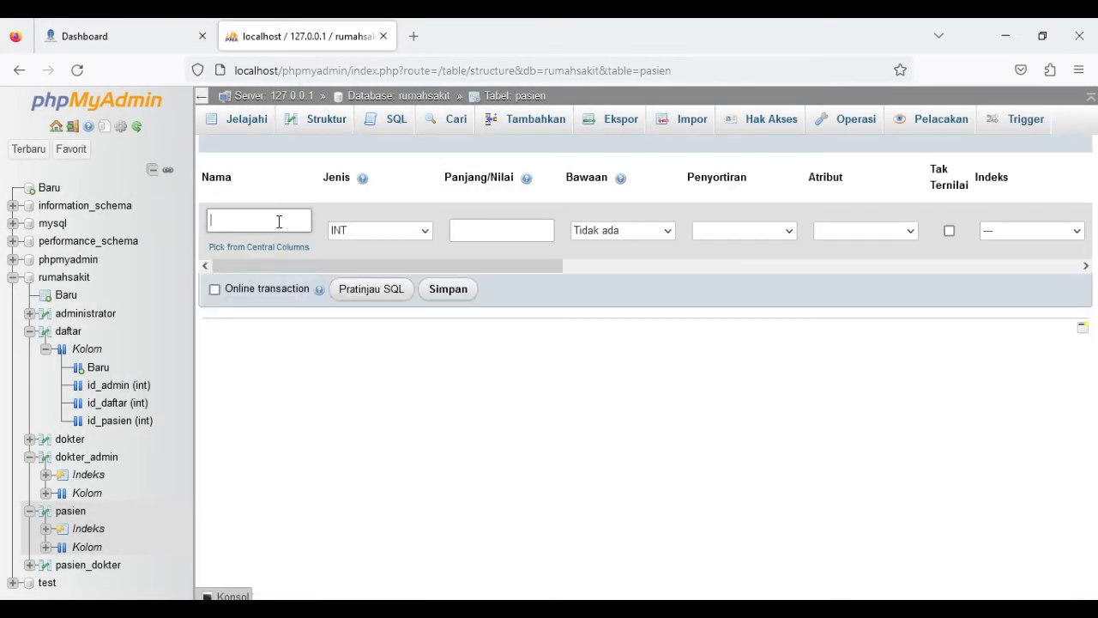
{"action": "type", "text": "3"}
{"action": "left_click", "coordinate": [666, 230]}
{"action": "scroll", "coordinate": [778, 214], "scroll_direction": "right", "scroll_amount": 10}
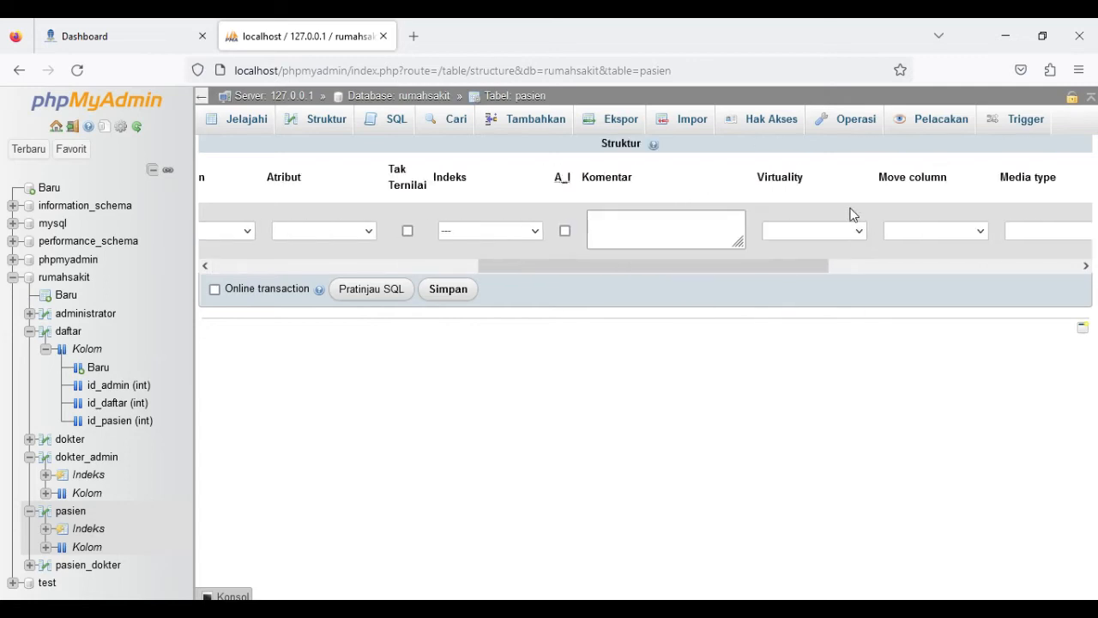
{"action": "left_click", "coordinate": [859, 231]}
{"action": "scroll", "coordinate": [823, 223], "scroll_direction": "right", "scroll_amount": 6}
{"action": "left_click", "coordinate": [797, 230]}
{"action": "scroll", "coordinate": [793, 201], "scroll_direction": "right", "scroll_amount": 4}
{"action": "scroll", "coordinate": [794, 214], "scroll_direction": "left", "scroll_amount": 20}
{"action": "left_click", "coordinate": [454, 295]}
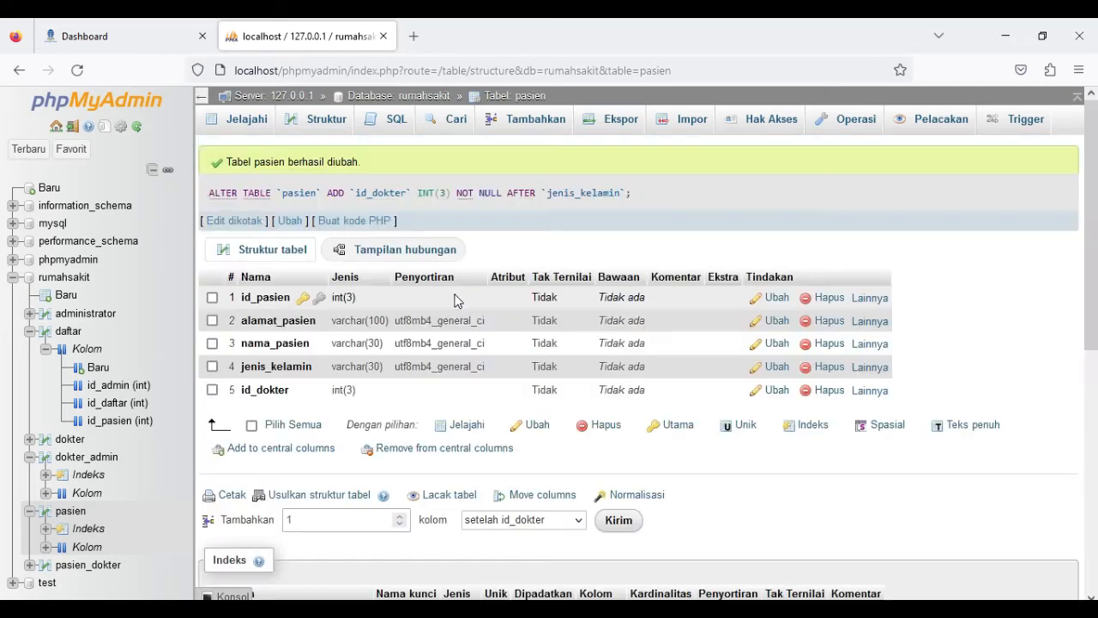
Add a unique index to the id_dokter column in the pasien table
{"action": "left_click", "coordinate": [869, 387]}
{"action": "left_click", "coordinate": [836, 426]}
{"action": "left_click", "coordinate": [666, 203]}
Abandon moving id_dokter directly after id_pasien and drop the id_dokter column from the pasien table
{"action": "left_click", "coordinate": [212, 389]}
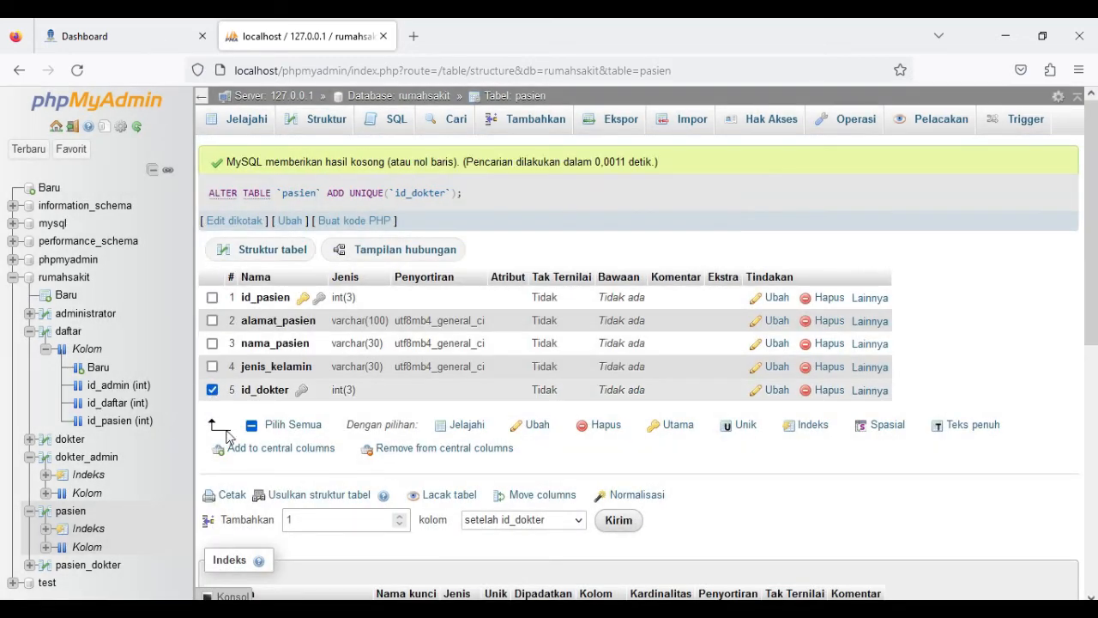
{"action": "left_click", "coordinate": [542, 495]}
{"action": "left_click_drag", "start_coordinate": [405, 308], "coordinate": [405, 230]}
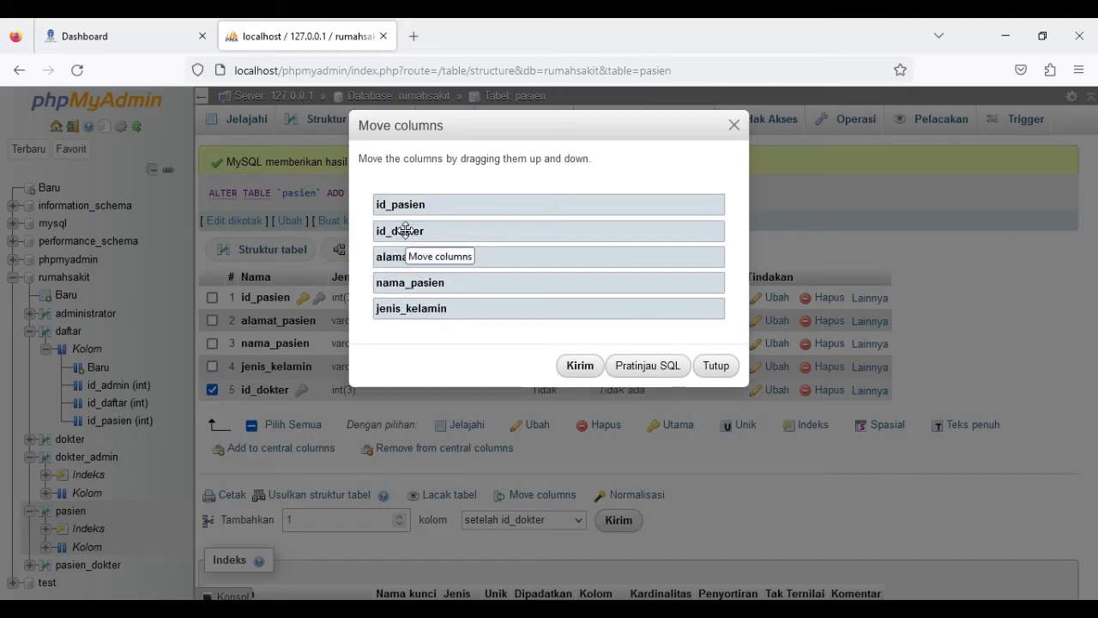
{"action": "key", "text": "Escape"}
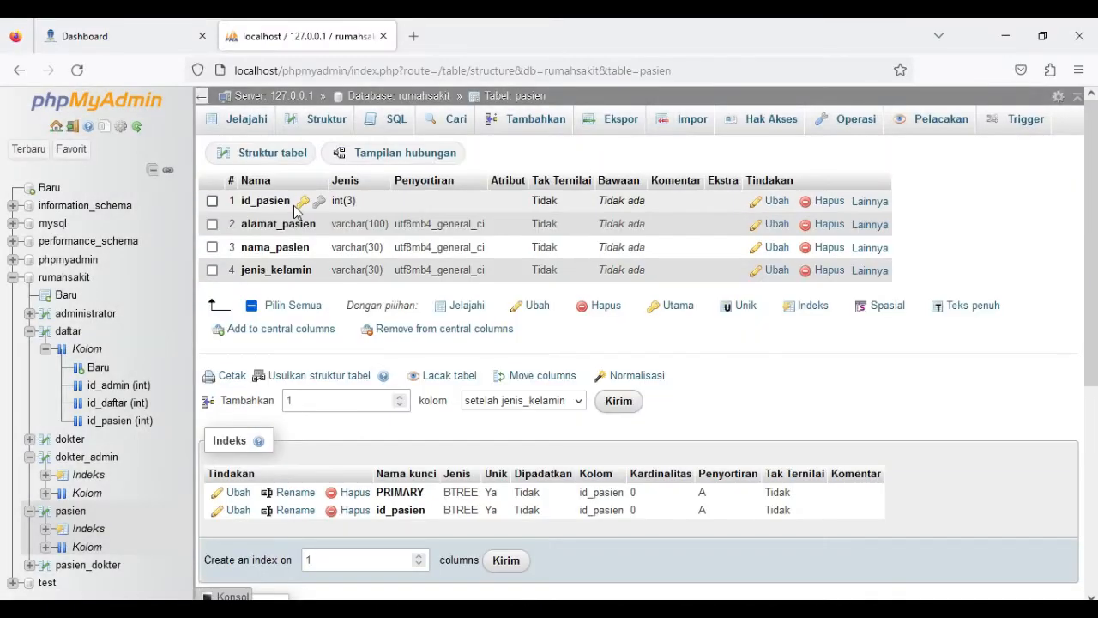
Add a unique index to id_dokter and another to id_pasien in the pasien_dokter table
{"action": "scroll", "coordinate": [294, 257], "scroll_direction": "down", "scroll_amount": 2}
{"action": "left_click", "coordinate": [88, 564]}
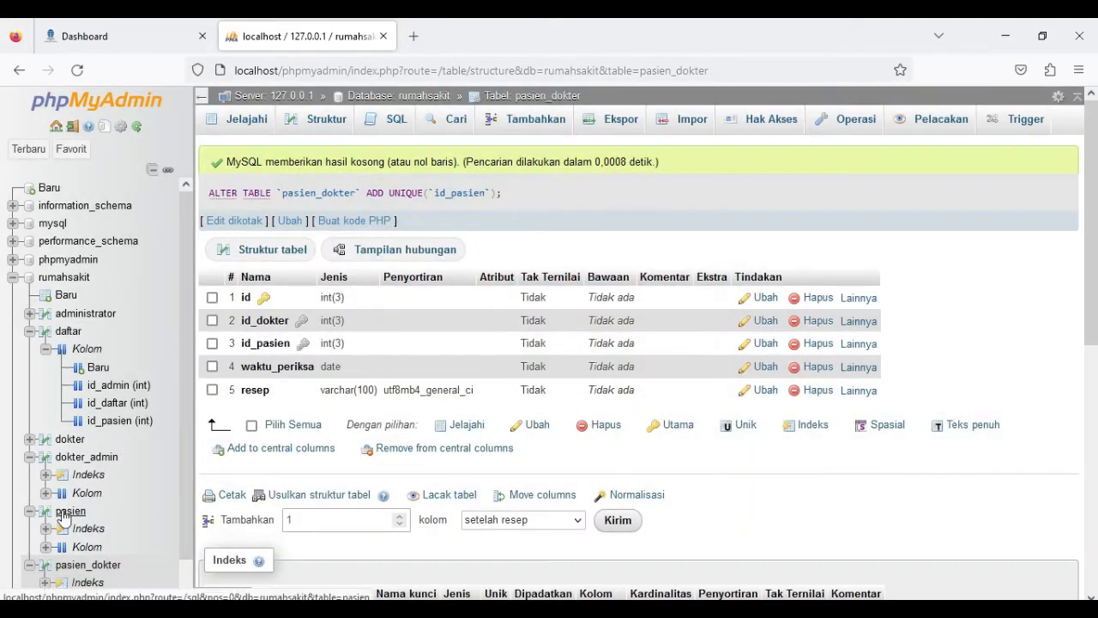
Check the id_pasien column's settings in the pasien table and reopen the rumahsakit database in the Designer
{"action": "left_click", "coordinate": [70, 513]}
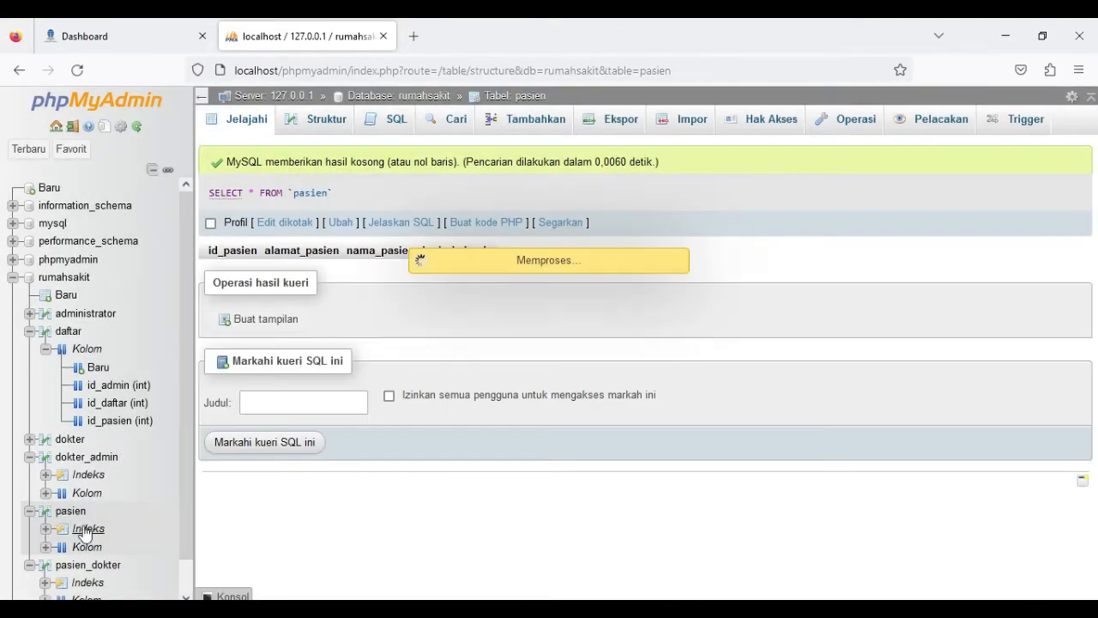
{"action": "left_click", "coordinate": [778, 200]}
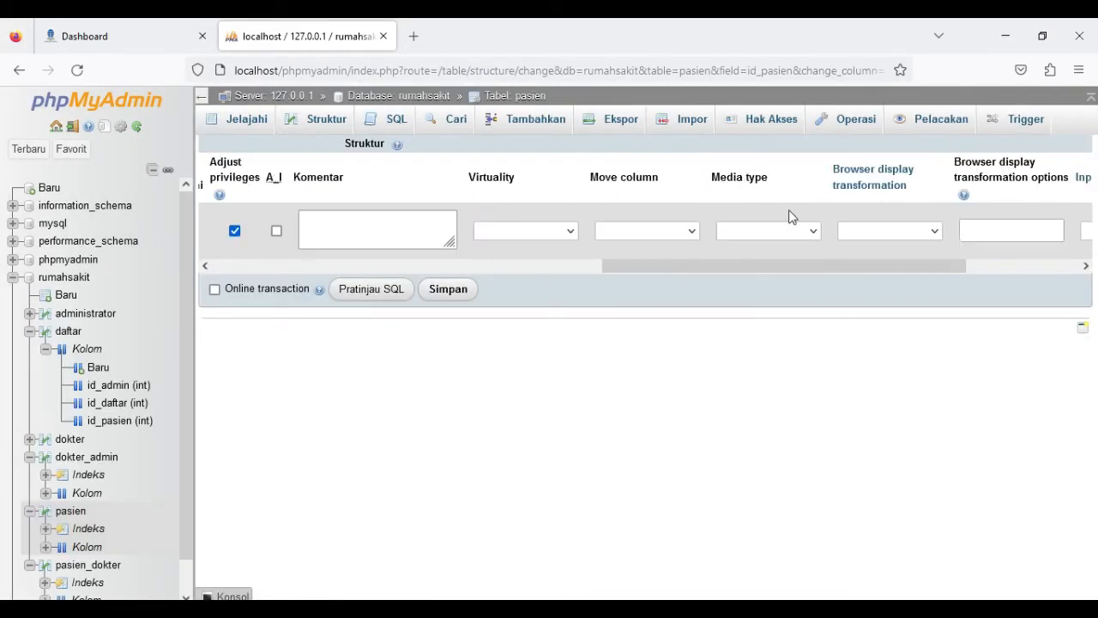
{"action": "left_click", "coordinate": [418, 100]}
{"action": "left_click", "coordinate": [1037, 118]}
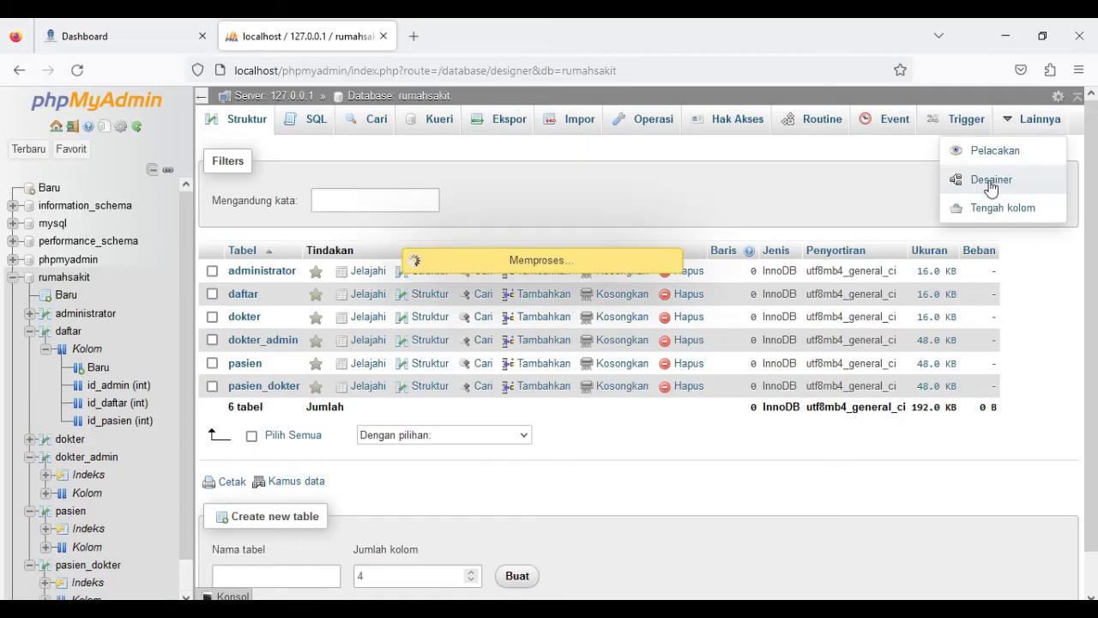
{"action": "left_click", "coordinate": [989, 182]}
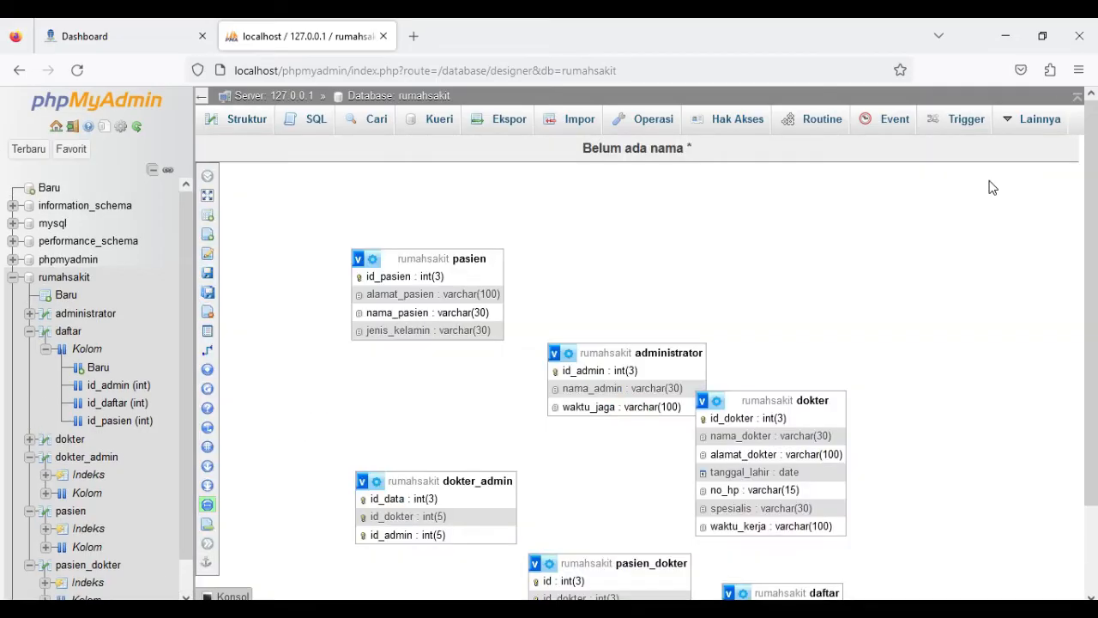
Arrange the Designer tables in two rows: dokter_admin, administrator and daftar above dokter, pasien_dokter and pasien
{"action": "left_click_drag", "start_coordinate": [429, 259], "coordinate": [944, 434]}
{"action": "left_click_drag", "start_coordinate": [419, 477], "coordinate": [382, 248]}
{"action": "left_click_drag", "start_coordinate": [640, 352], "coordinate": [667, 256]}
{"action": "scroll", "coordinate": [668, 256], "scroll_direction": "down", "scroll_amount": 2}
{"action": "left_click_drag", "start_coordinate": [789, 534], "coordinate": [914, 199]}
{"action": "left_click_drag", "start_coordinate": [781, 344], "coordinate": [404, 391]}
{"action": "scroll", "coordinate": [412, 398], "scroll_direction": "up", "scroll_amount": 2}
{"action": "left_click_drag", "start_coordinate": [621, 564], "coordinate": [683, 461]}
{"action": "left_click_drag", "start_coordinate": [950, 438], "coordinate": [955, 473]}
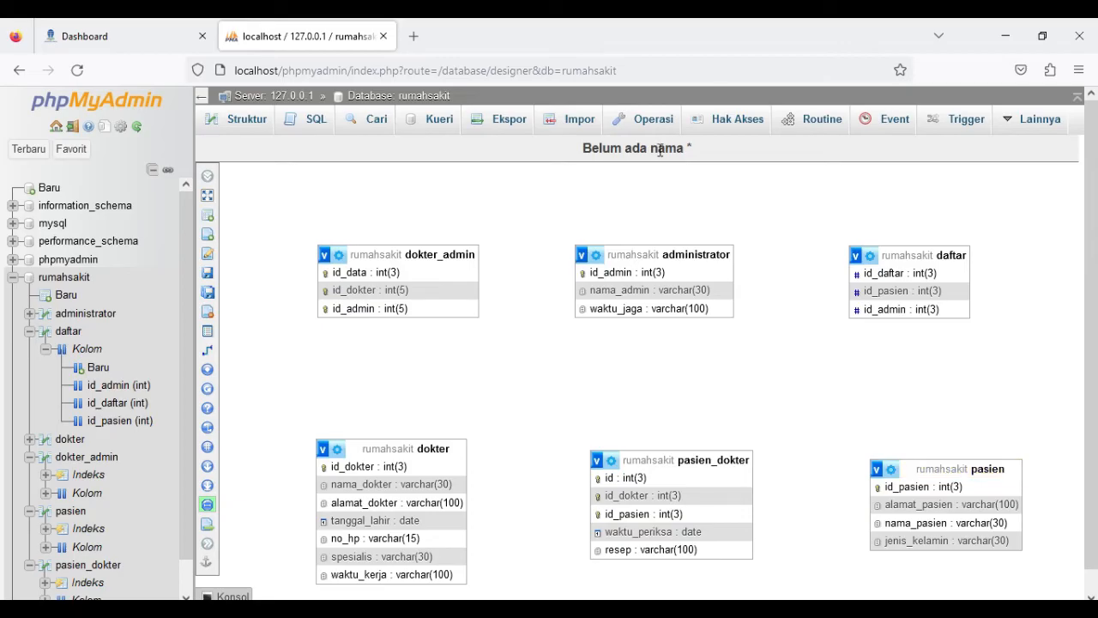
Save the Designer layout as a page named ERD Rumah Sakit
{"action": "left_click", "coordinate": [11, 280]}
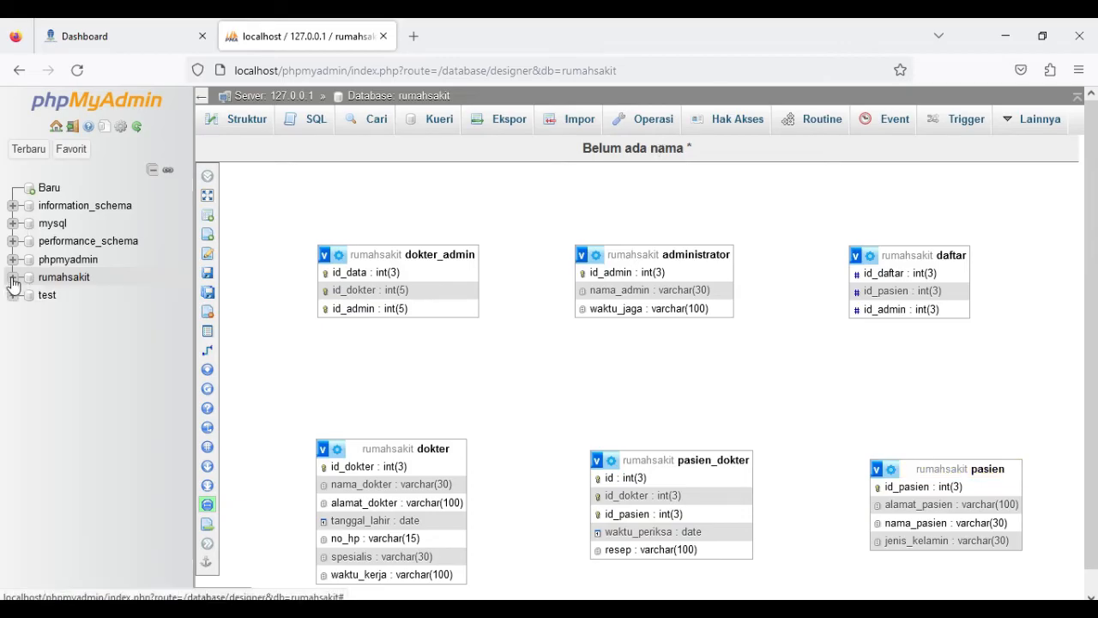
{"action": "left_click", "coordinate": [11, 279]}
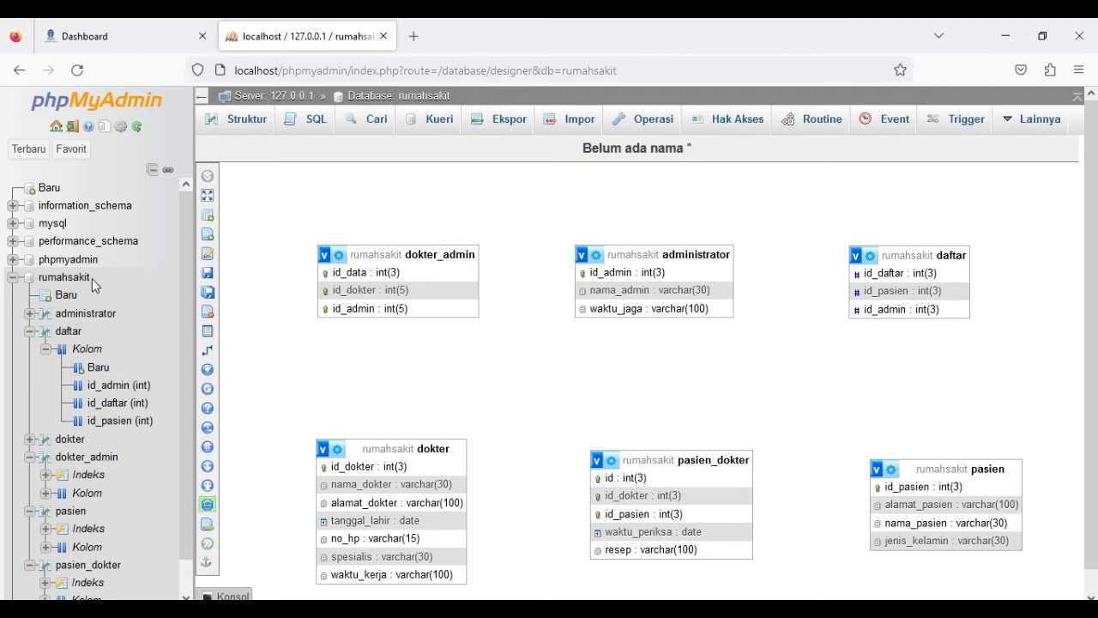
{"action": "left_click", "coordinate": [207, 273]}
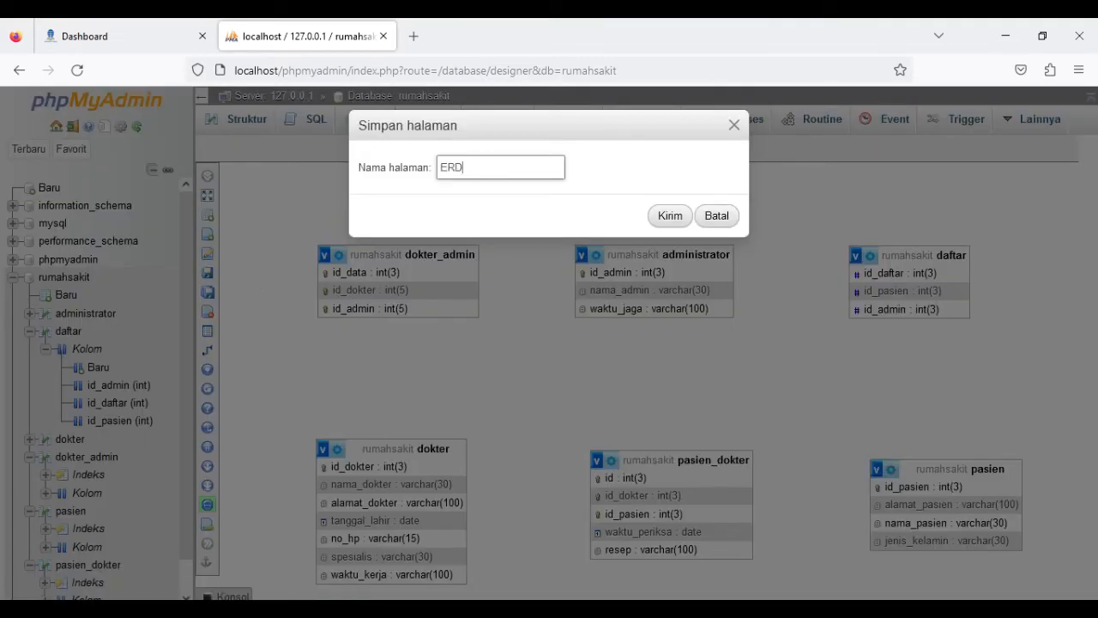
{"action": "left_click", "coordinate": [669, 217]}
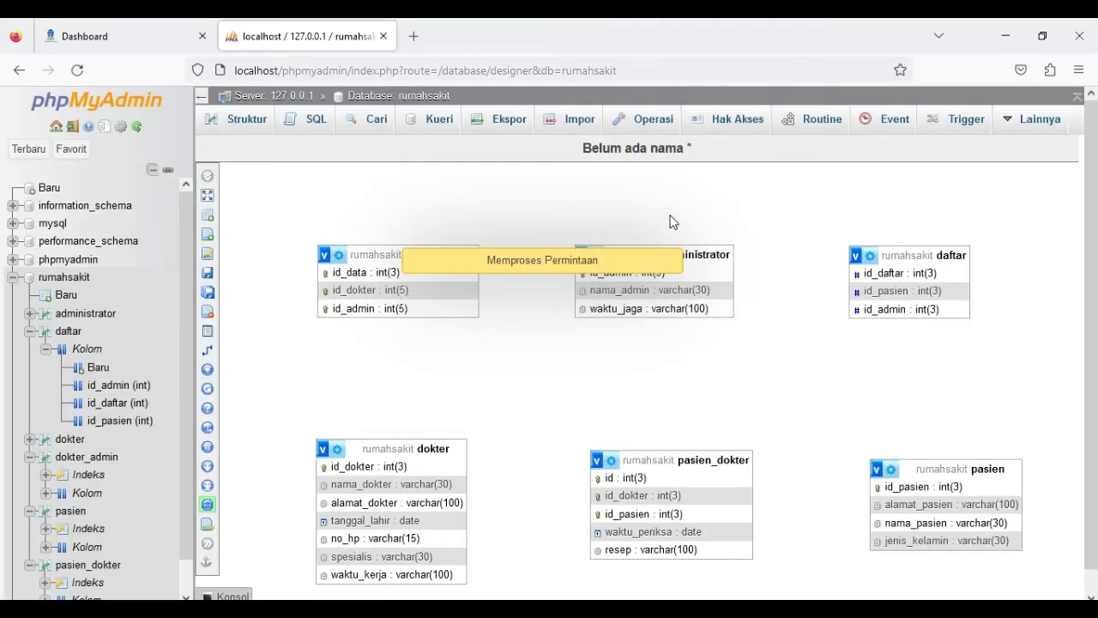
{"action": "mouse_move", "coordinate": [206, 268]}
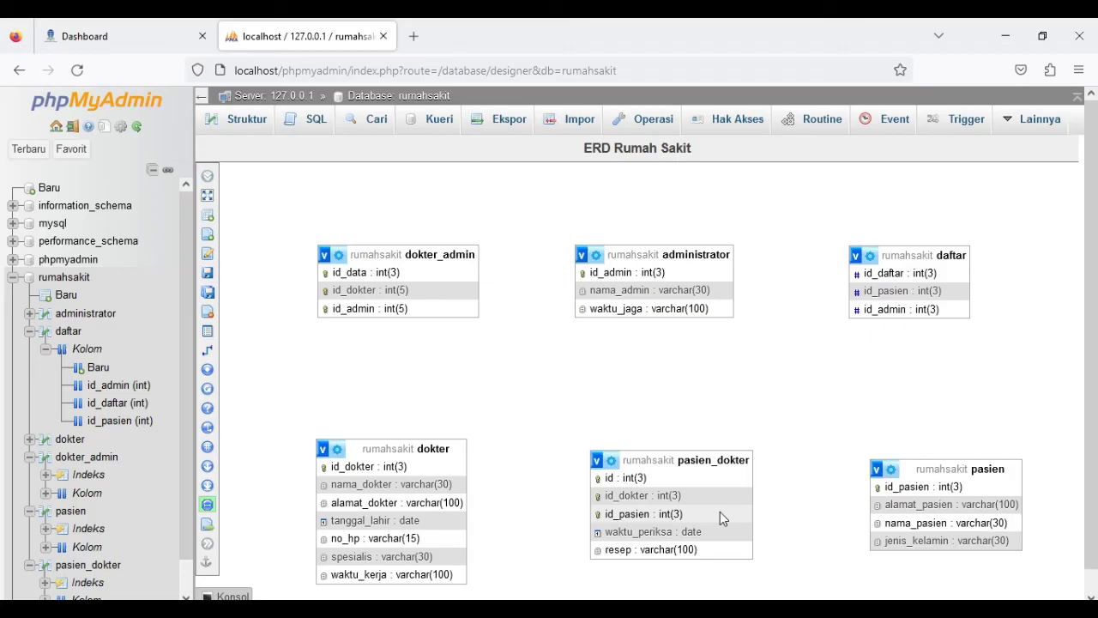
Create a foreign key relationship from id_pasien in pasien to id_pasien in pasien_dokter, leaving the delete and update rules unset
{"action": "right_click", "coordinate": [892, 486]}
{"action": "left_click", "coordinate": [890, 489]}
{"action": "left_click", "coordinate": [207, 351]}
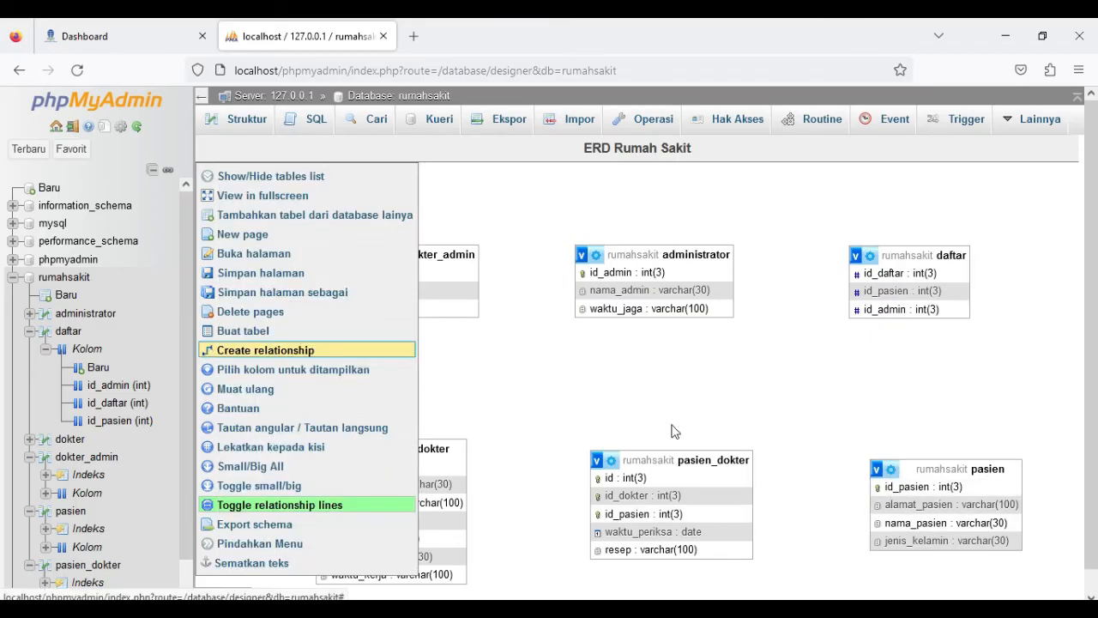
{"action": "left_click_drag", "start_coordinate": [207, 353], "coordinate": [899, 504]}
{"action": "left_click", "coordinate": [262, 351]}
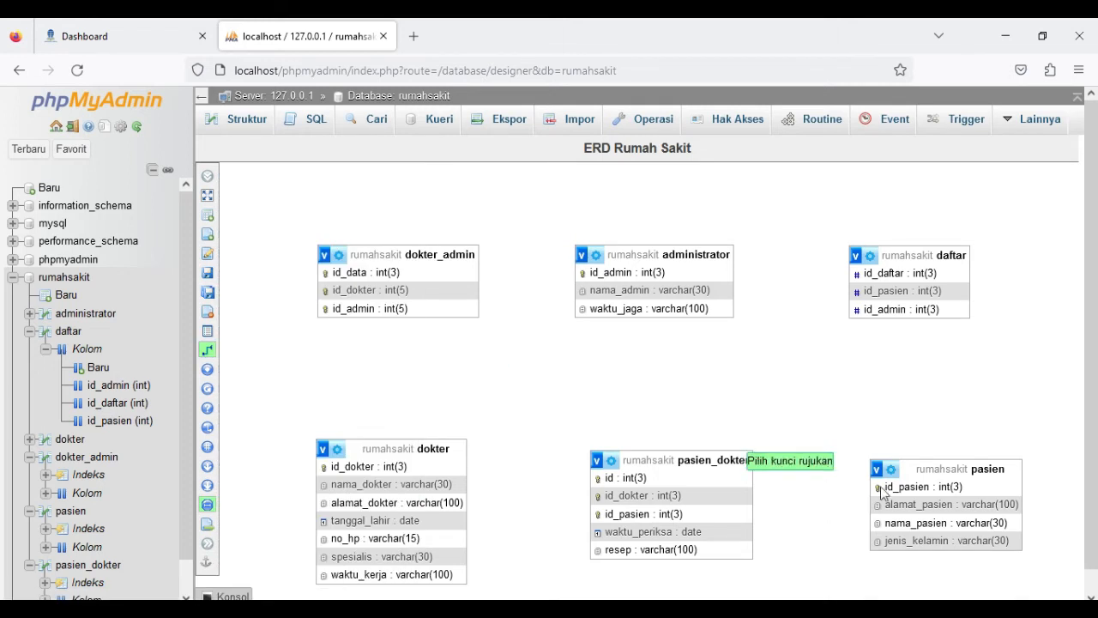
{"action": "left_click", "coordinate": [888, 487]}
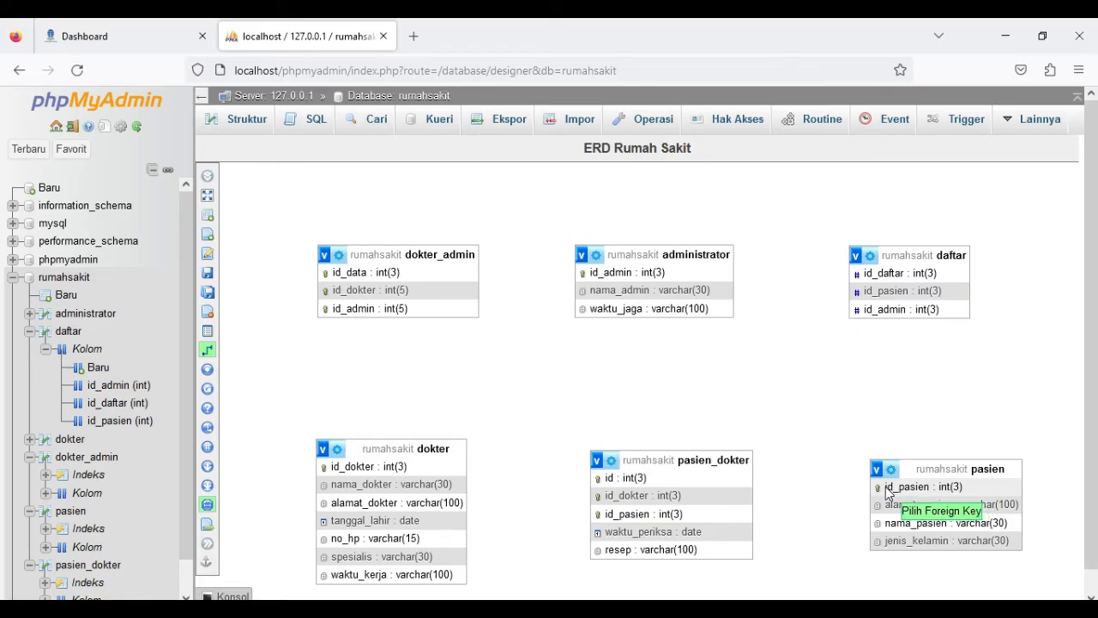
{"action": "left_click", "coordinate": [669, 514]}
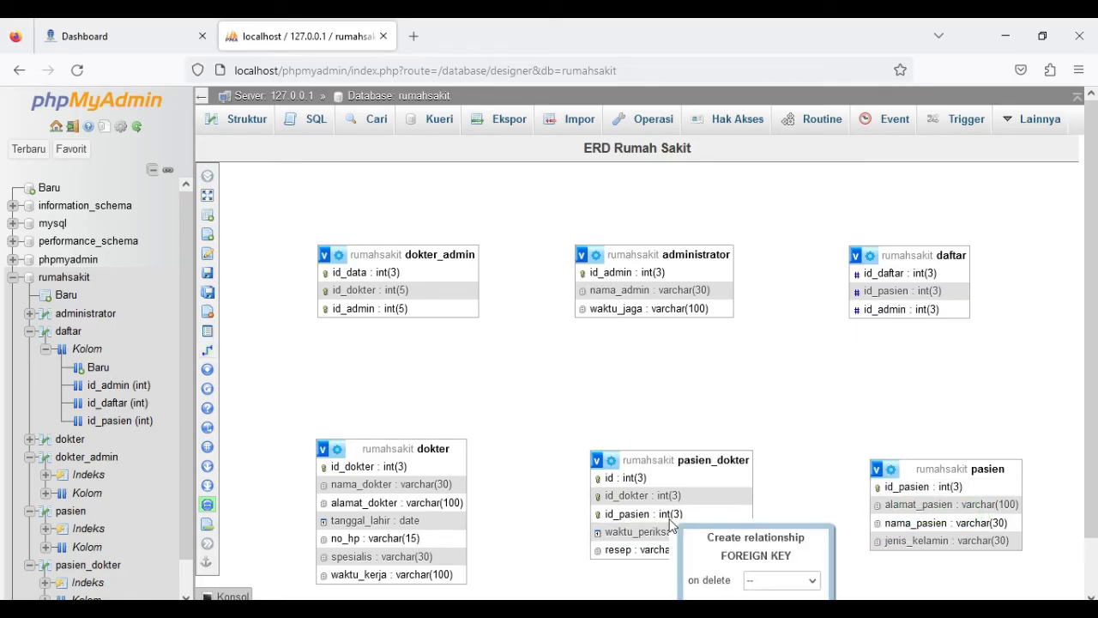
{"action": "scroll", "coordinate": [672, 525], "scroll_direction": "down", "scroll_amount": 1}
{"action": "left_click", "coordinate": [728, 581]}
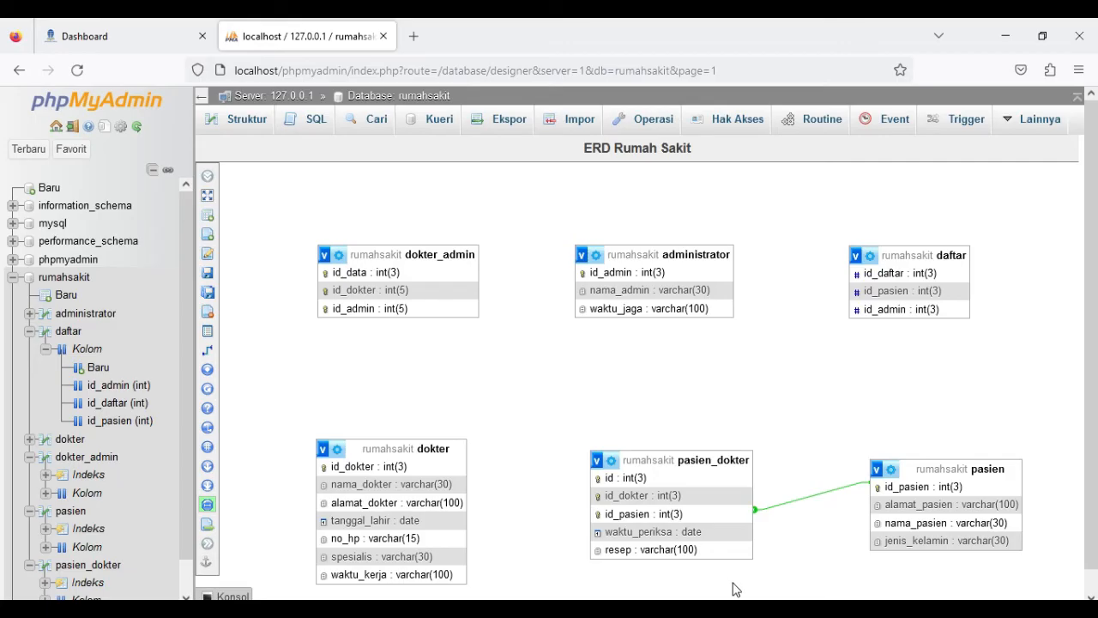
Create a foreign key relationship from id_admin in administrator to id_admin in dokter_admin, leaving the delete and update rules unset
{"action": "scroll", "coordinate": [710, 403], "scroll_direction": "down", "scroll_amount": 1}
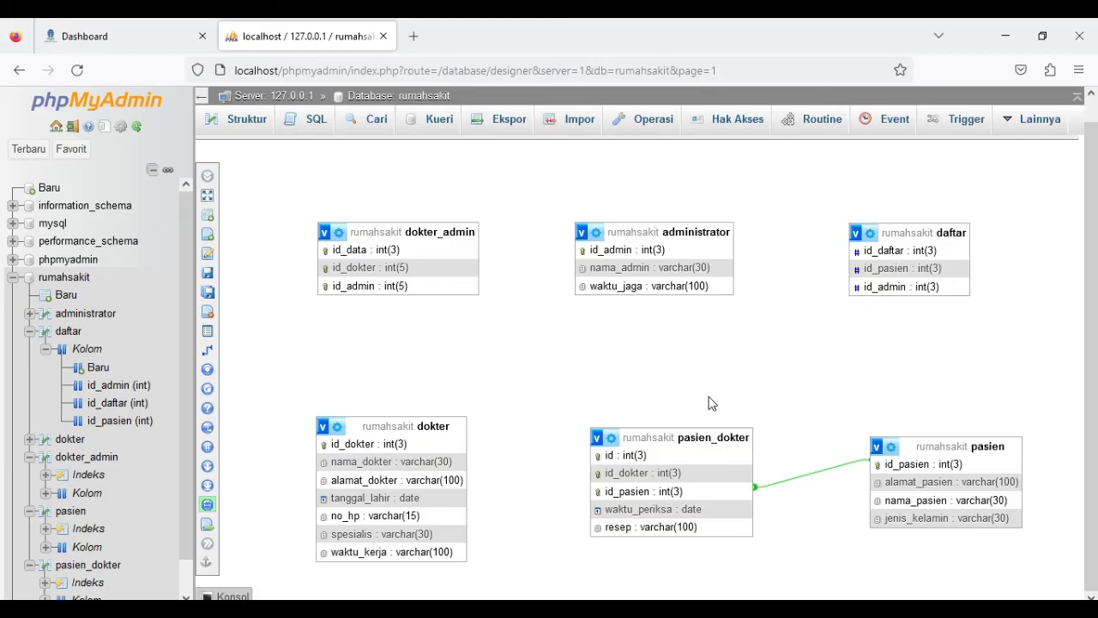
{"action": "left_click", "coordinate": [212, 352]}
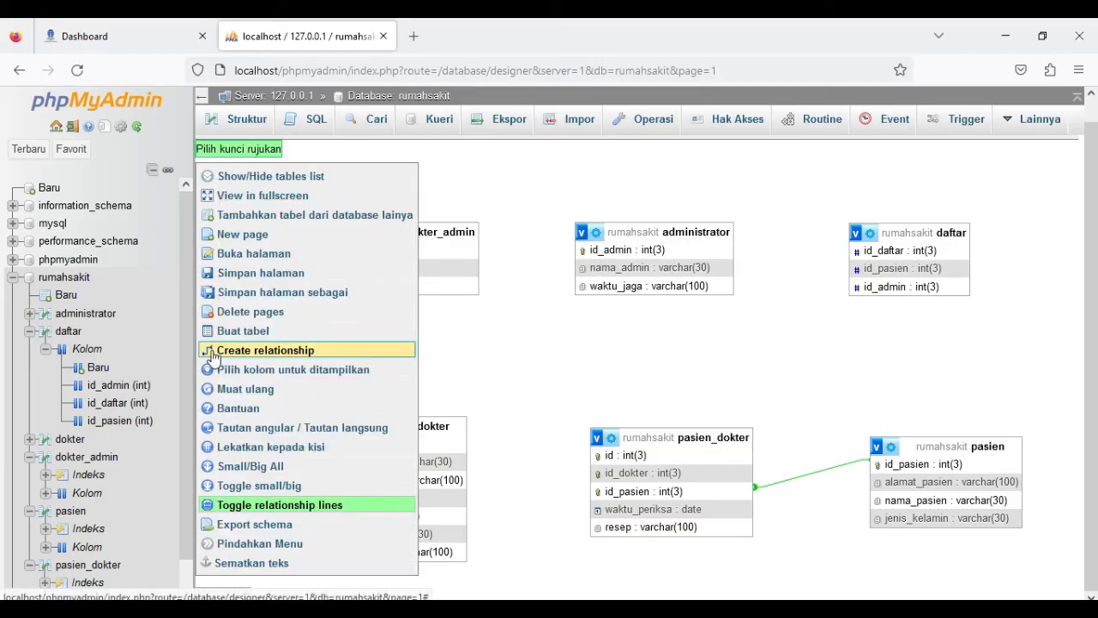
{"action": "left_click", "coordinate": [585, 252]}
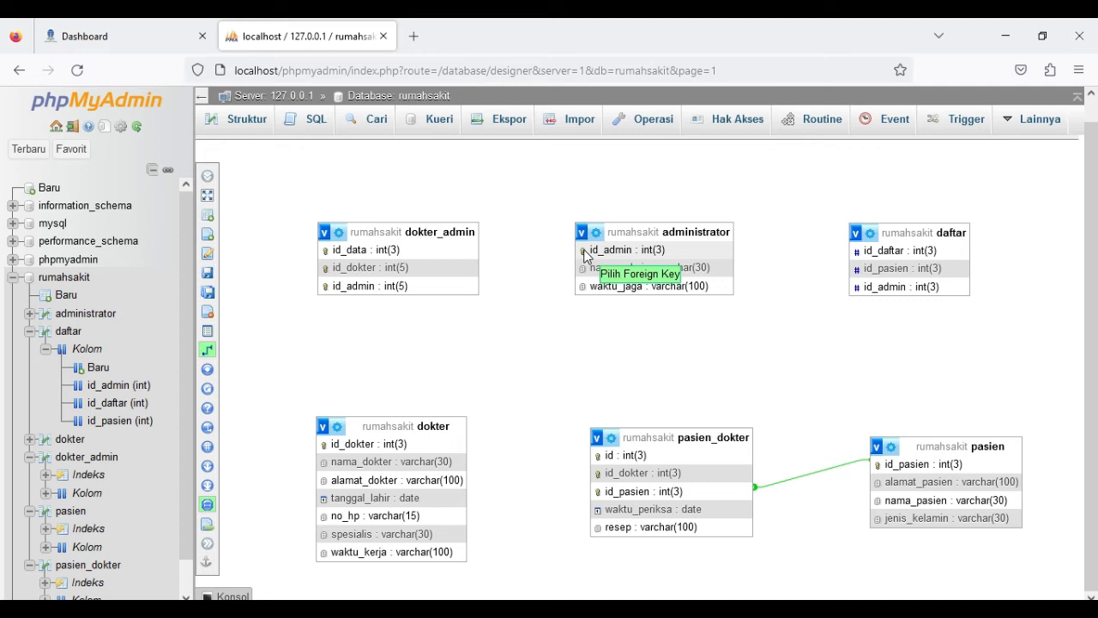
{"action": "left_click", "coordinate": [393, 286]}
{"action": "left_click", "coordinate": [536, 348]}
{"action": "left_click", "coordinate": [547, 315]}
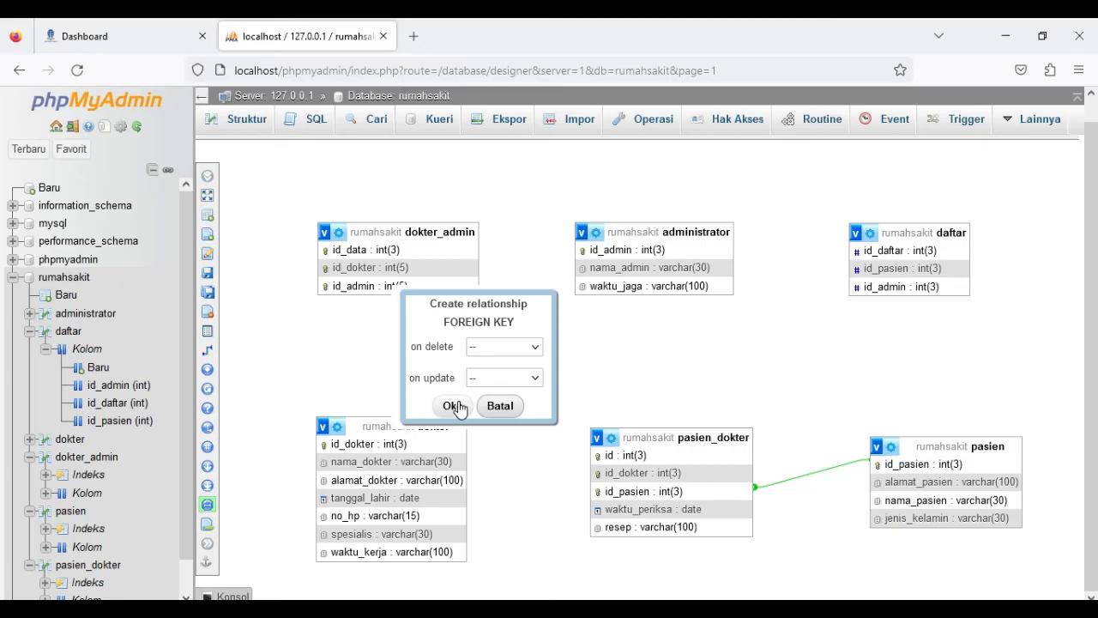
{"action": "left_click", "coordinate": [453, 407]}
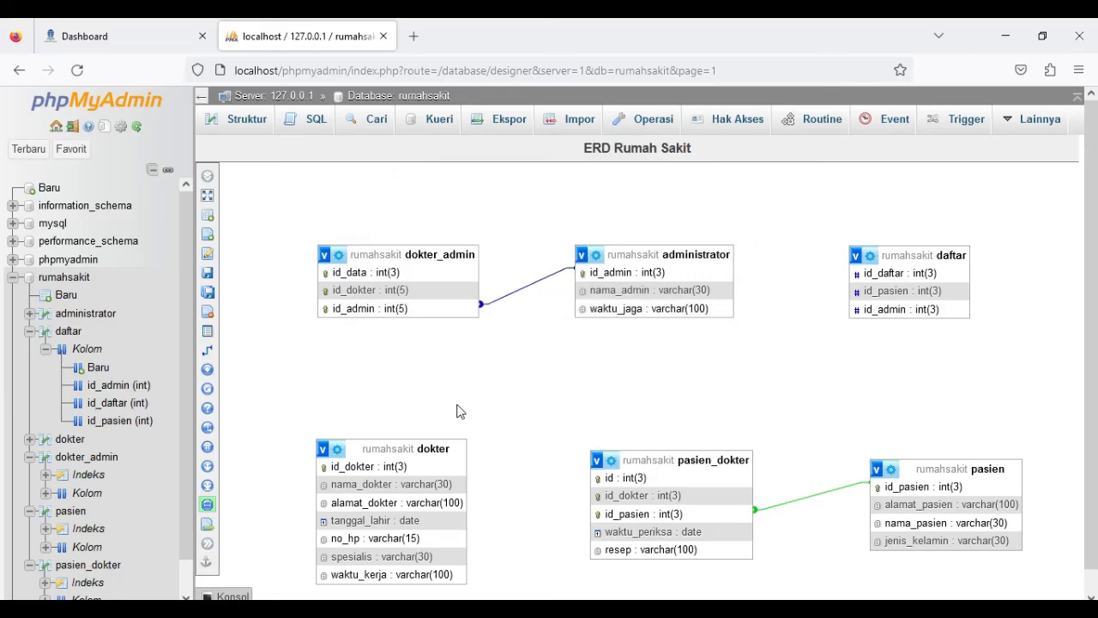
Relate id_dokter in dokter to the foreign key id_dokter in pasien_dokter, leaving the delete and update rules unset
{"action": "mouse_move", "coordinate": [207, 349]}
{"action": "left_click", "coordinate": [326, 351]}
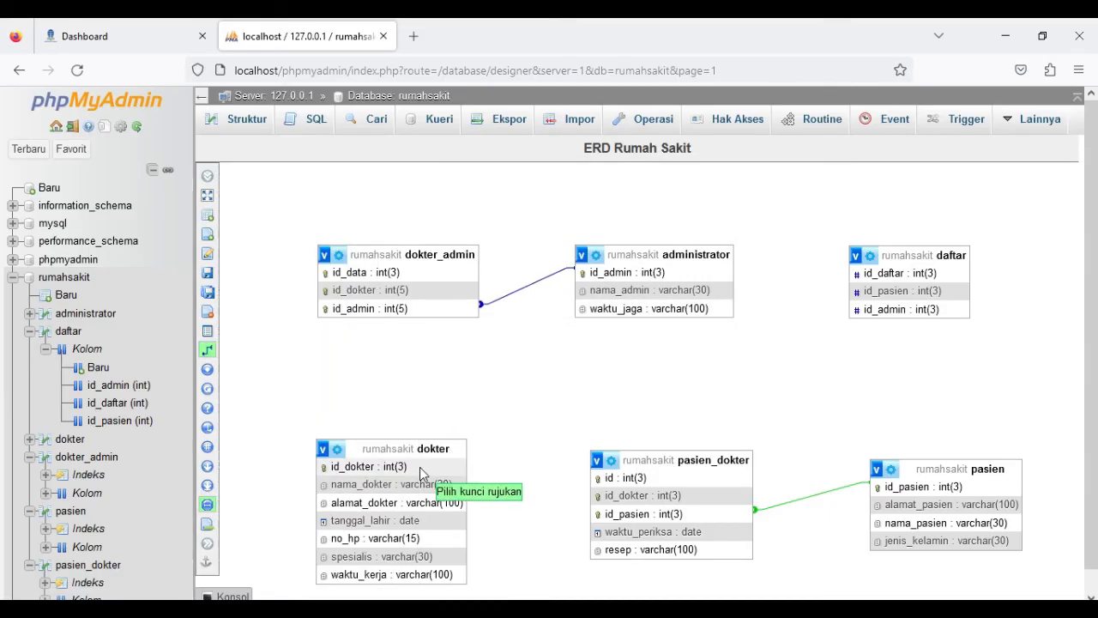
{"action": "left_click", "coordinate": [419, 467]}
{"action": "left_click", "coordinate": [620, 505]}
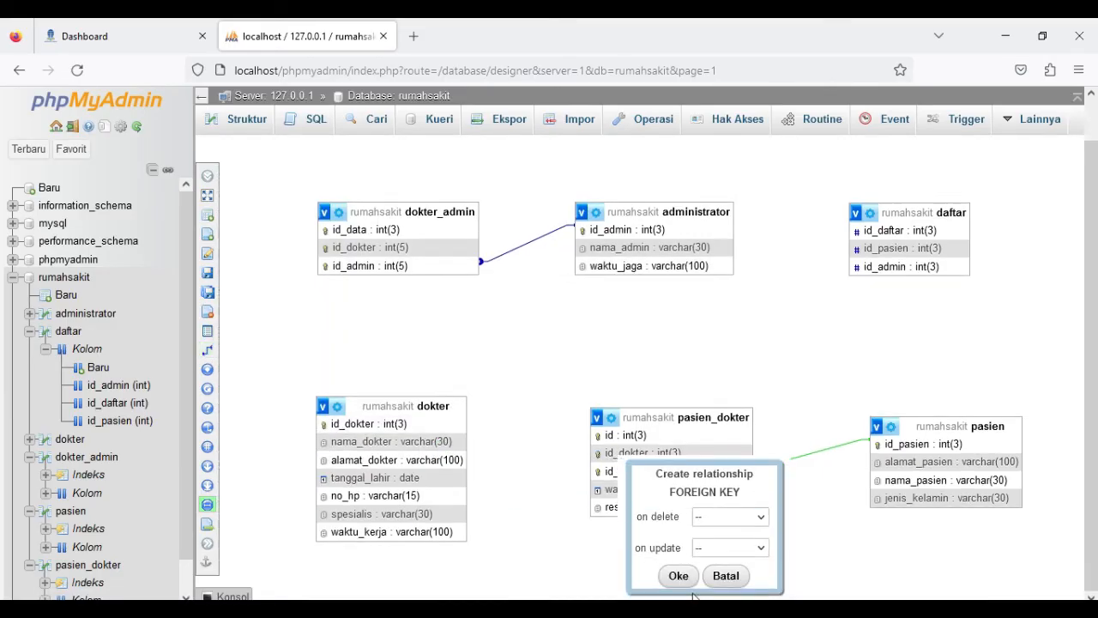
{"action": "left_click", "coordinate": [677, 576]}
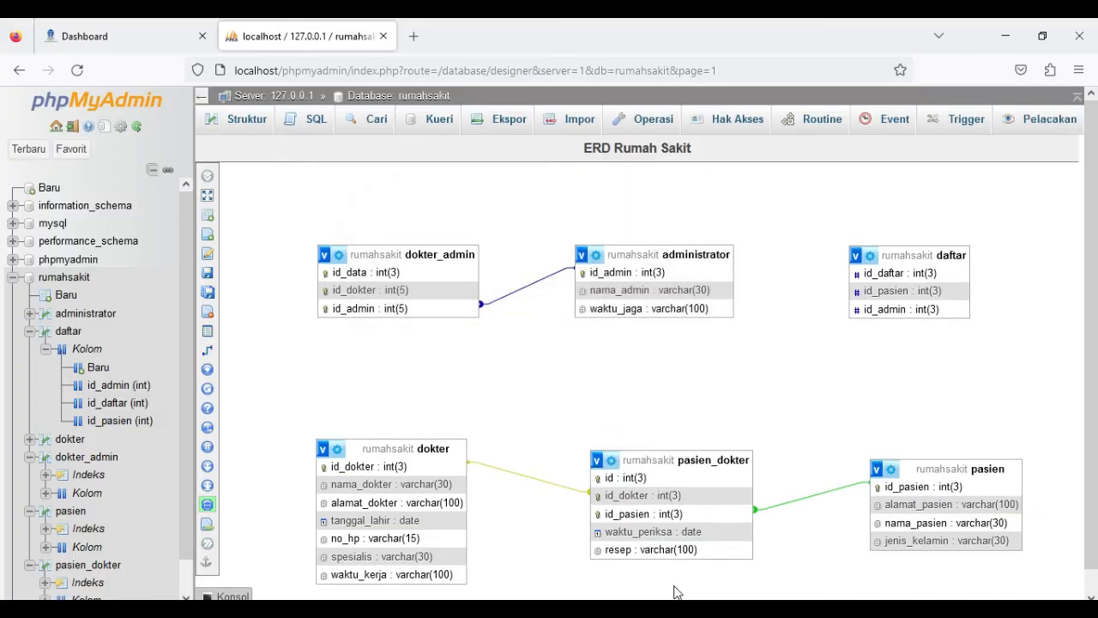
Relate id_dokter in dokter to the foreign key id_dokter in dokter_admin
{"action": "mouse_move", "coordinate": [213, 356]}
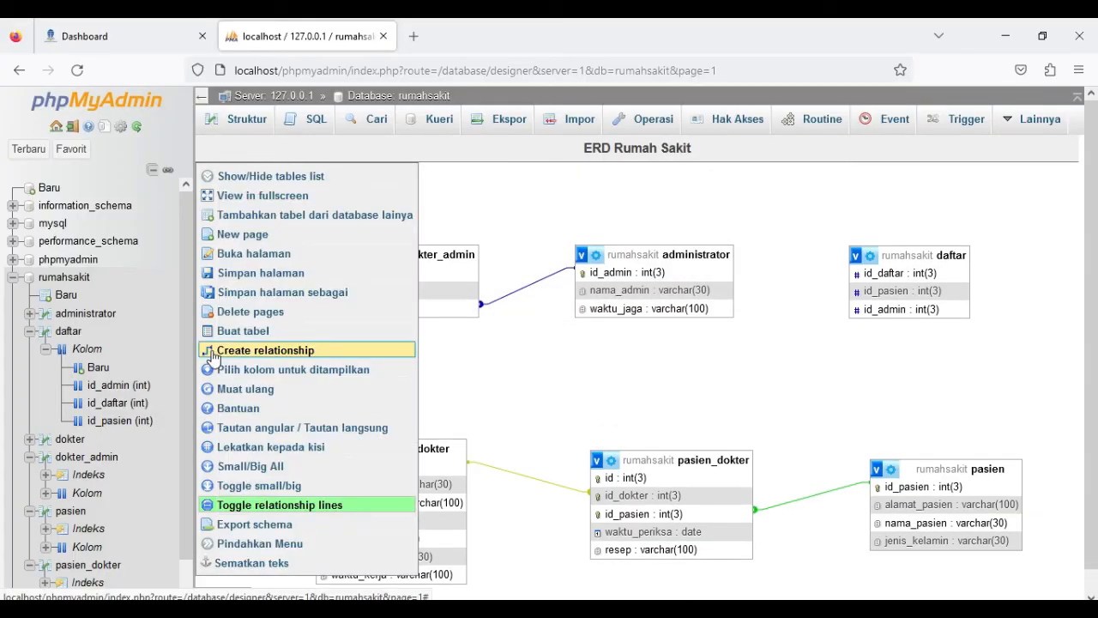
{"action": "left_click", "coordinate": [265, 353]}
{"action": "left_click", "coordinate": [332, 474]}
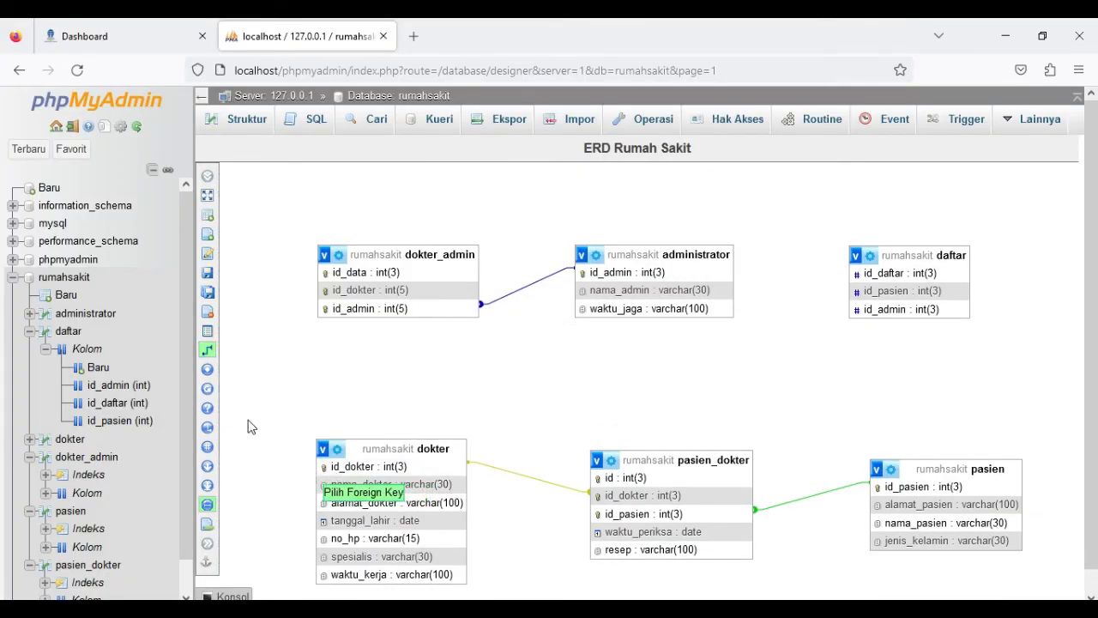
{"action": "left_click", "coordinate": [343, 290]}
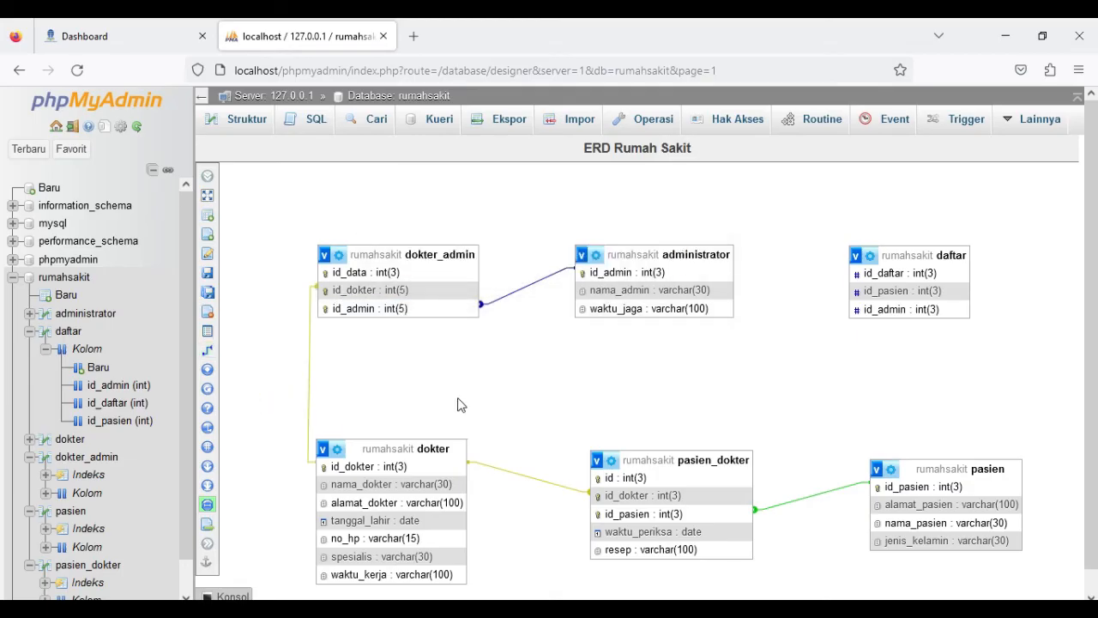
Try to relate id_pasien in pasien to the foreign key id_pasien in daftar
{"action": "mouse_move", "coordinate": [210, 355]}
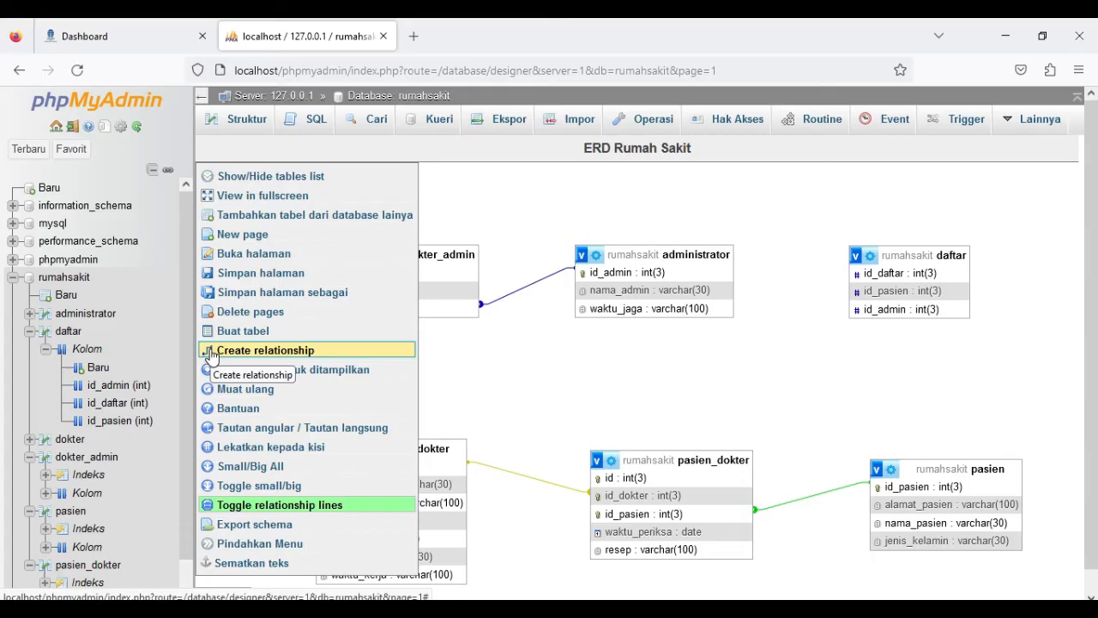
{"action": "left_click", "coordinate": [210, 352]}
{"action": "left_click", "coordinate": [877, 489]}
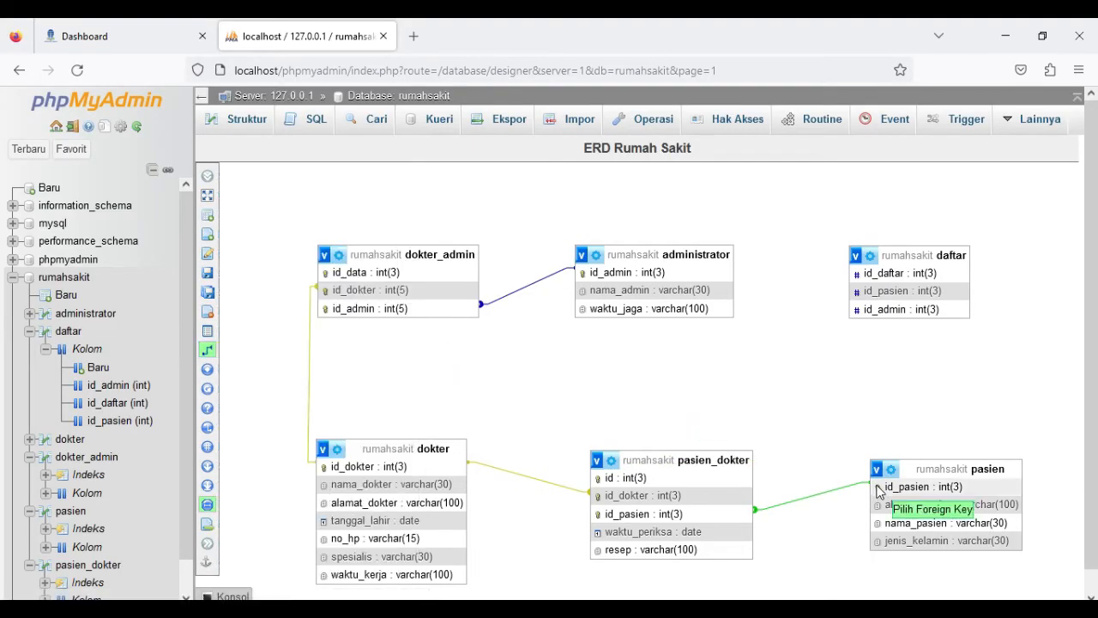
{"action": "left_click", "coordinate": [862, 297]}
{"action": "left_click", "coordinate": [898, 338]}
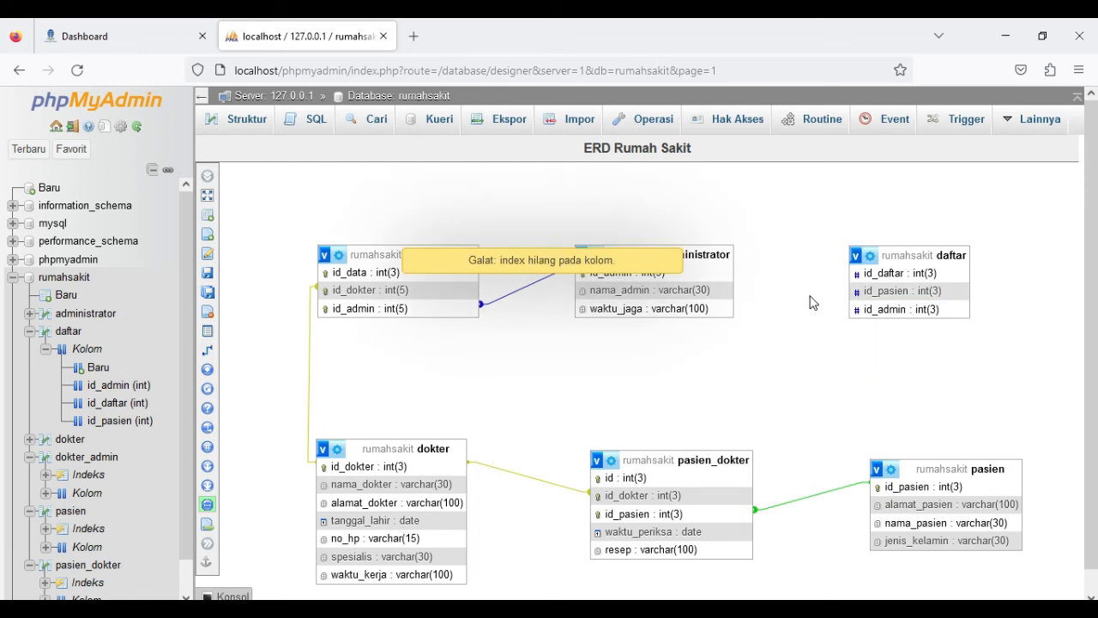
{"action": "left_click", "coordinate": [658, 265]}
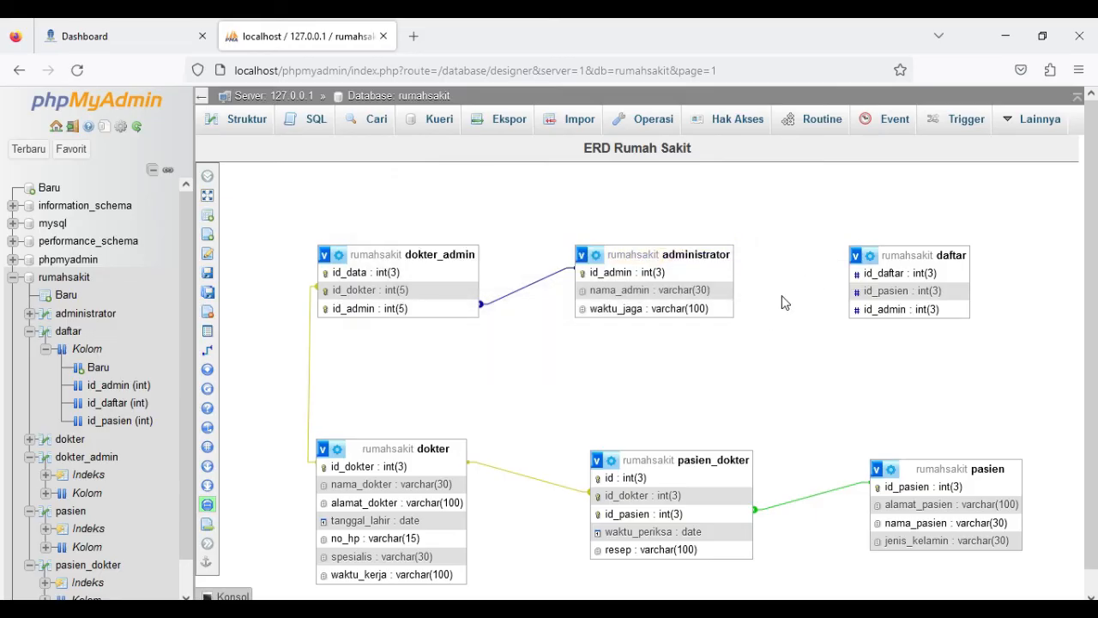
Try to relate id_admin in administrator to the foreign key id_admin in daftar
{"action": "right_click", "coordinate": [877, 275]}
{"action": "key", "text": "Escape"}
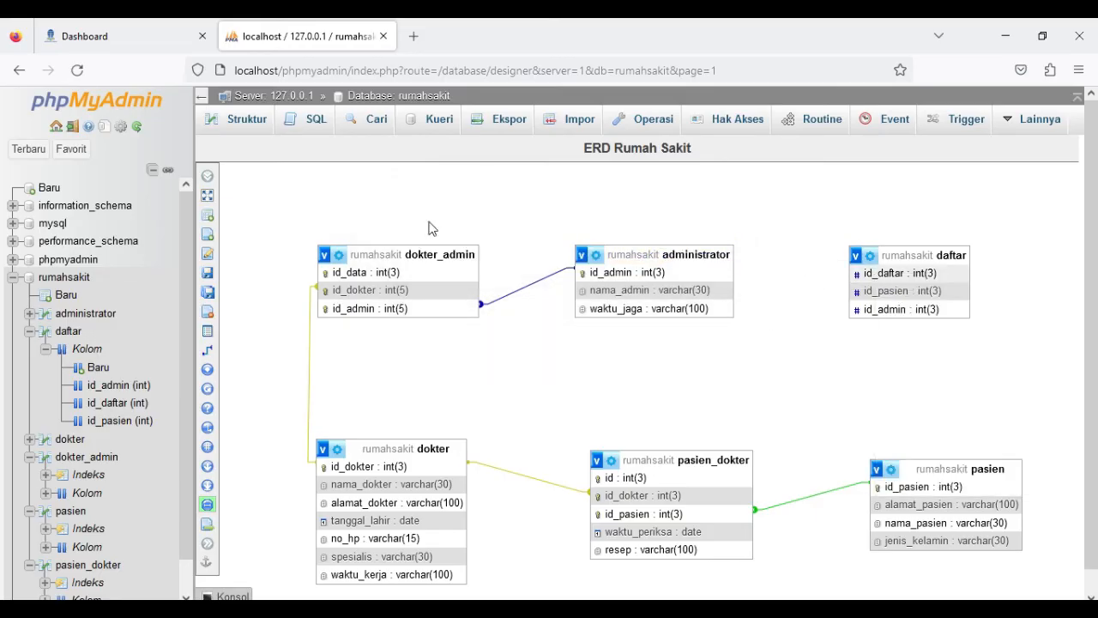
{"action": "left_click", "coordinate": [695, 274]}
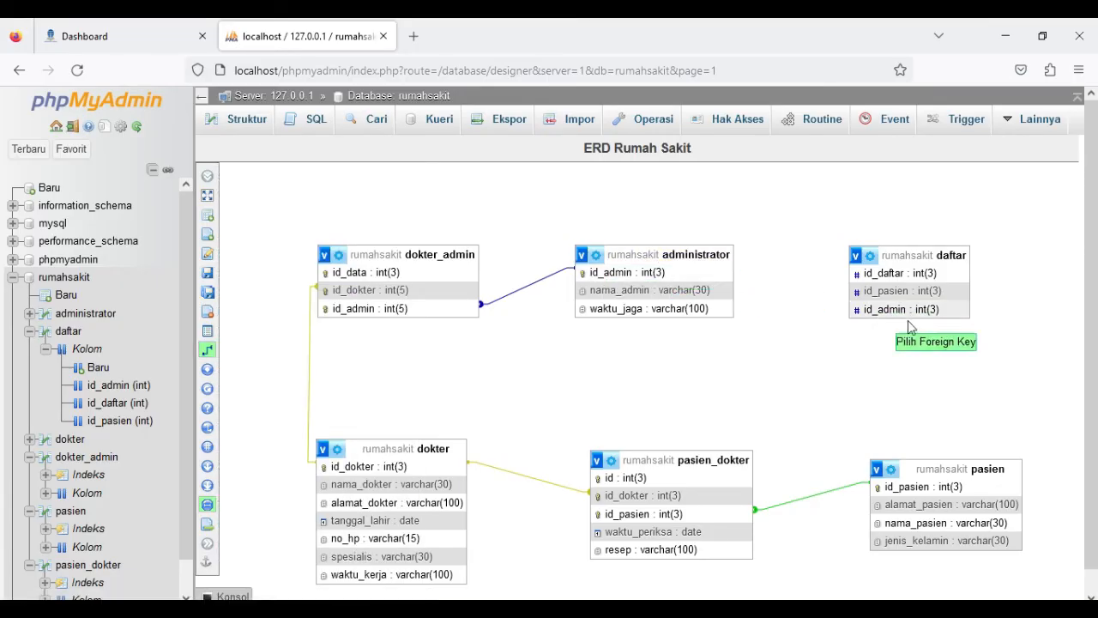
{"action": "left_click", "coordinate": [877, 310]}
{"action": "left_click", "coordinate": [917, 355]}
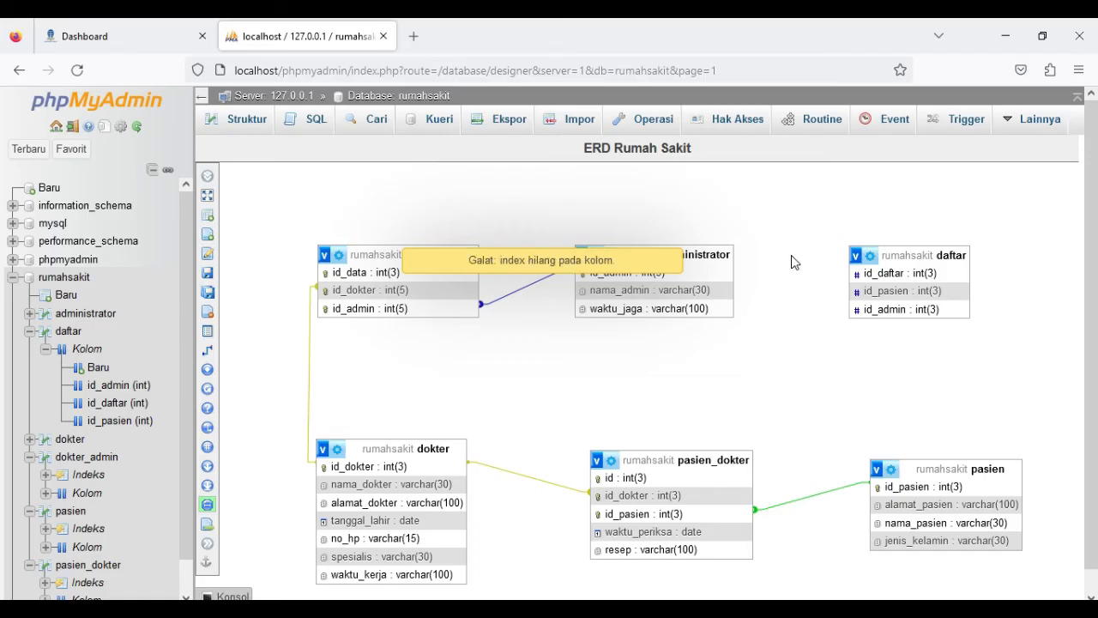
Save the ERD Rumah Sakit page with its current relationships
{"action": "scroll", "coordinate": [137, 478], "scroll_direction": "down", "scroll_amount": 1}
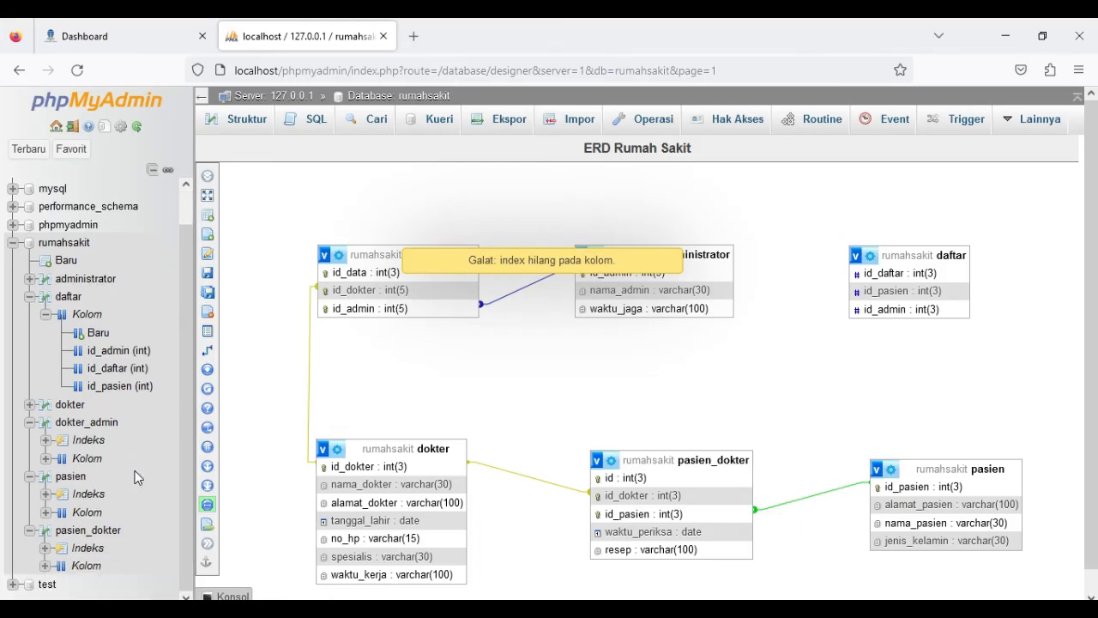
{"action": "scroll", "coordinate": [137, 478], "scroll_direction": "down", "scroll_amount": 1}
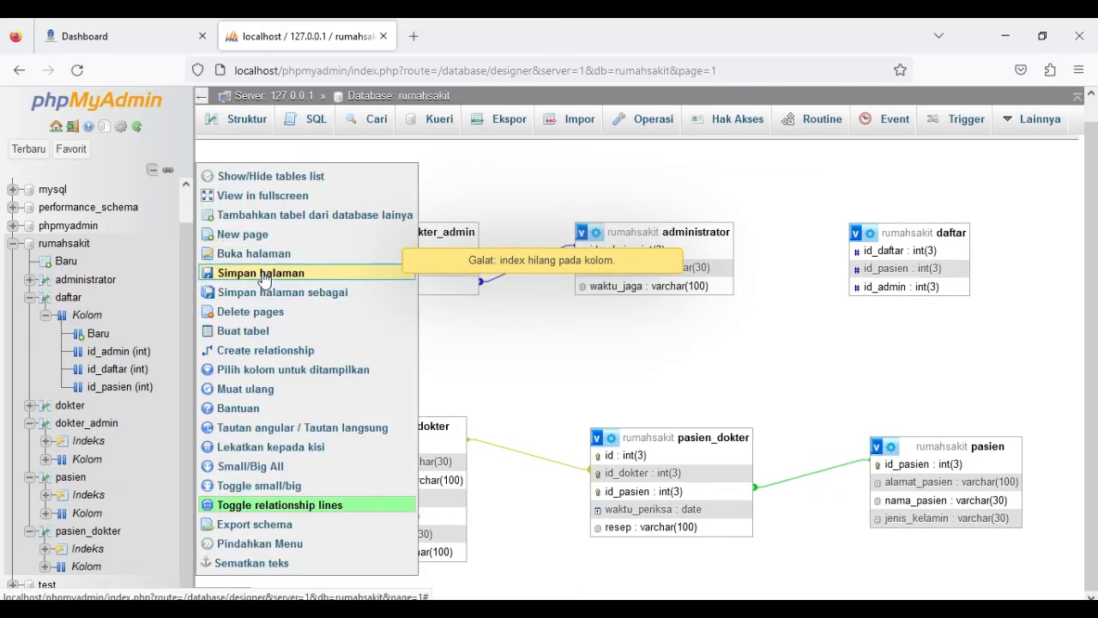
{"action": "left_click", "coordinate": [264, 279]}
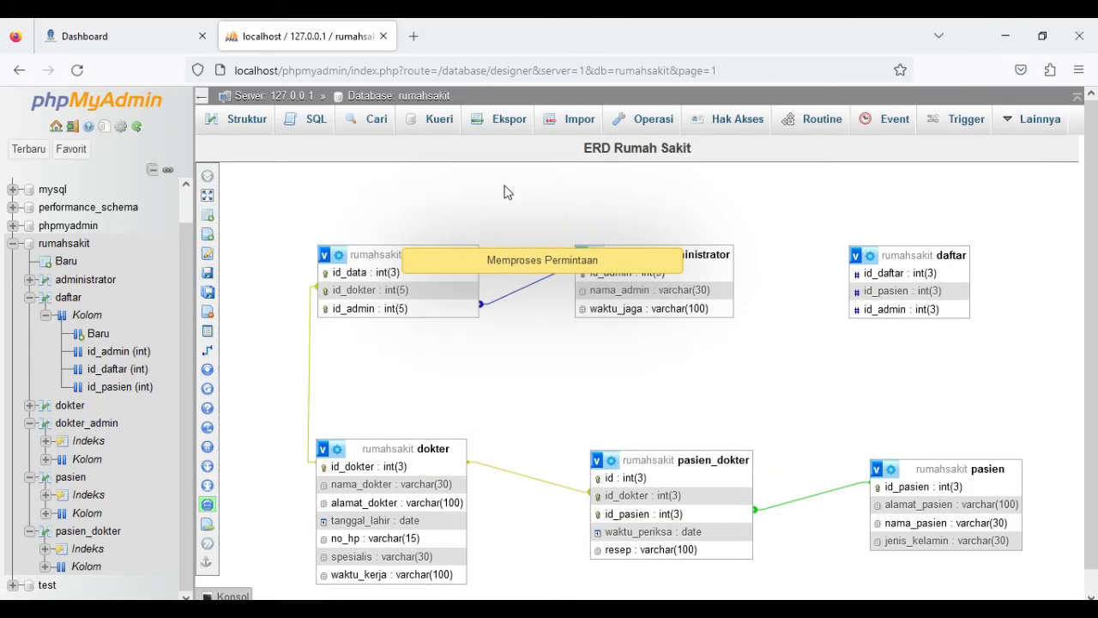
Examine the column settings of id_pasien in the daftar table
{"action": "scroll", "coordinate": [171, 263], "scroll_direction": "down", "scroll_amount": 1}
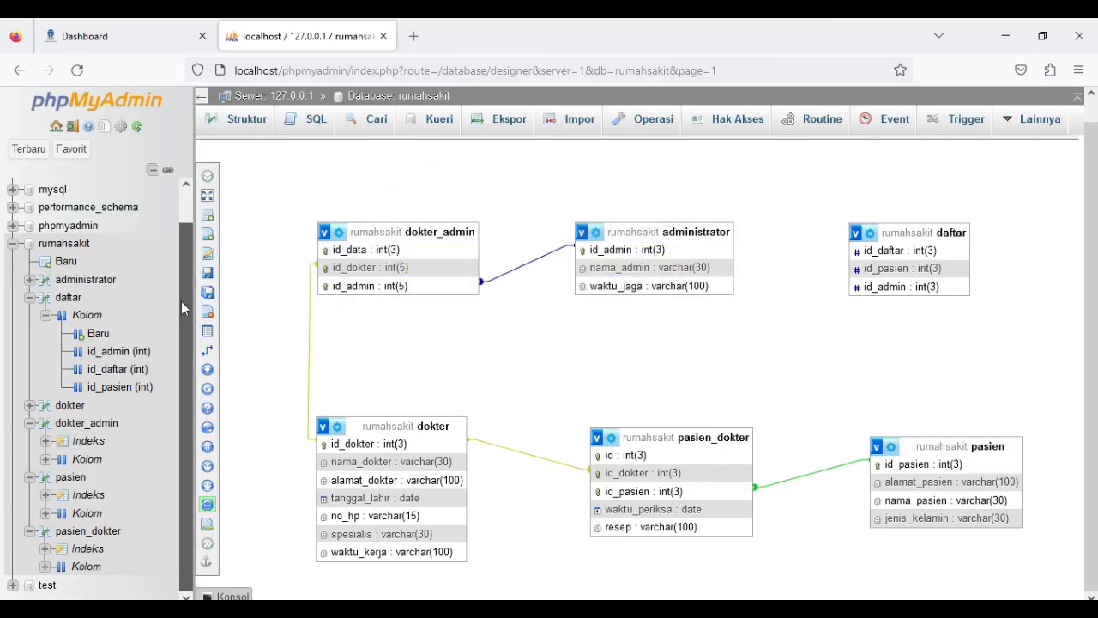
{"action": "scroll", "coordinate": [172, 317], "scroll_direction": "up", "scroll_amount": 1}
{"action": "left_click", "coordinate": [70, 331]}
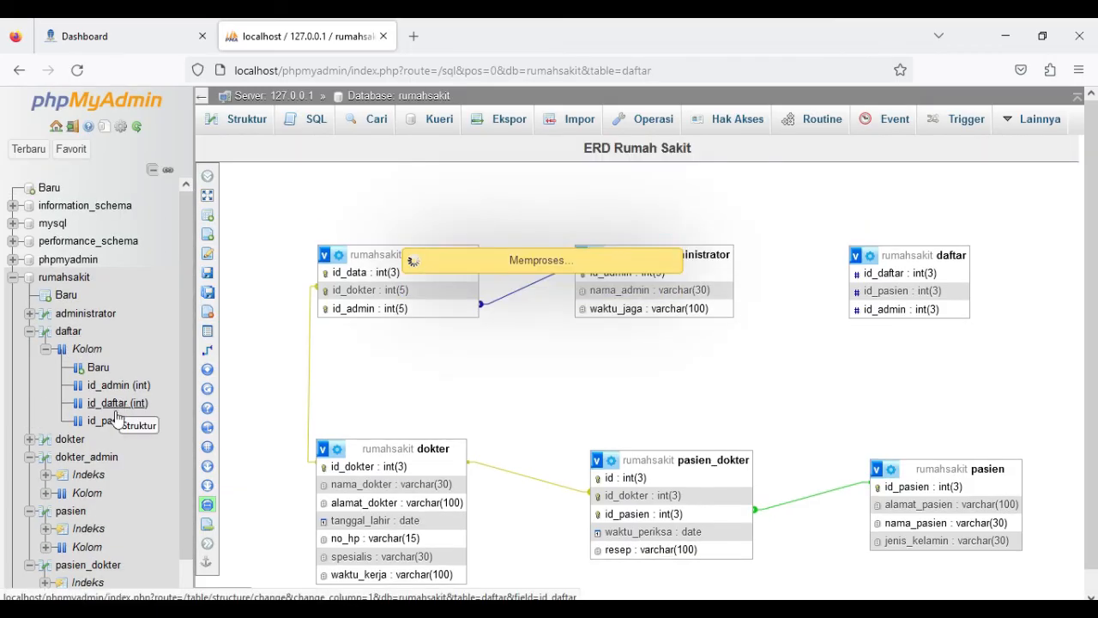
{"action": "left_click", "coordinate": [116, 420]}
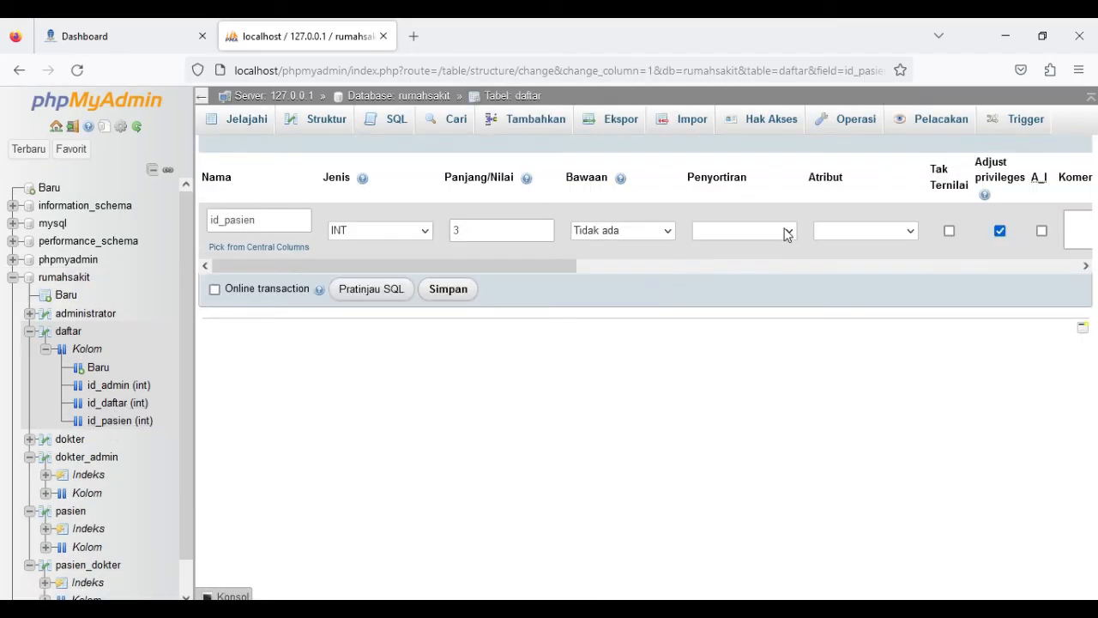
{"action": "left_click", "coordinate": [784, 232]}
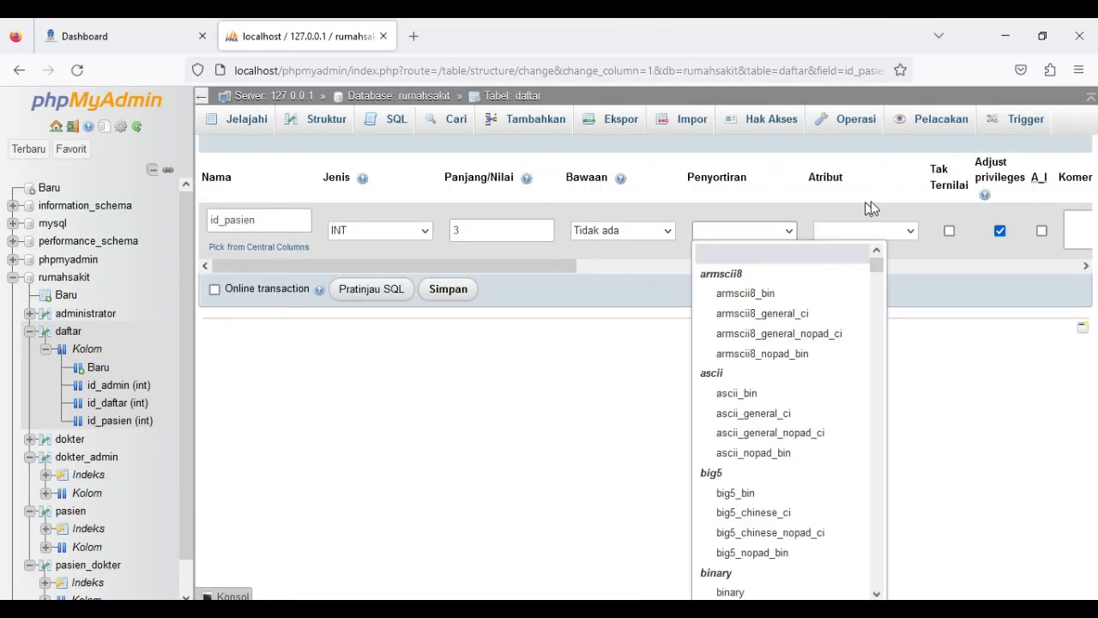
{"action": "left_click", "coordinate": [865, 231]}
{"action": "scroll", "coordinate": [865, 233], "scroll_direction": "right", "scroll_amount": 2}
{"action": "scroll", "coordinate": [913, 232], "scroll_direction": "right", "scroll_amount": 5}
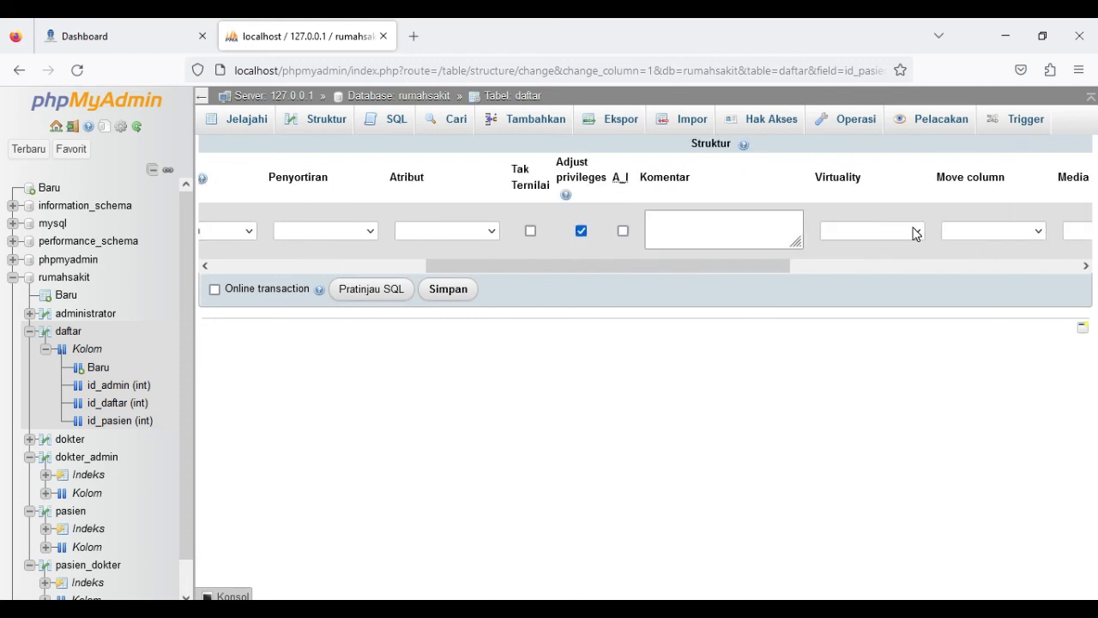
{"action": "scroll", "coordinate": [892, 236], "scroll_direction": "right", "scroll_amount": 2}
{"action": "scroll", "coordinate": [889, 238], "scroll_direction": "right", "scroll_amount": 5}
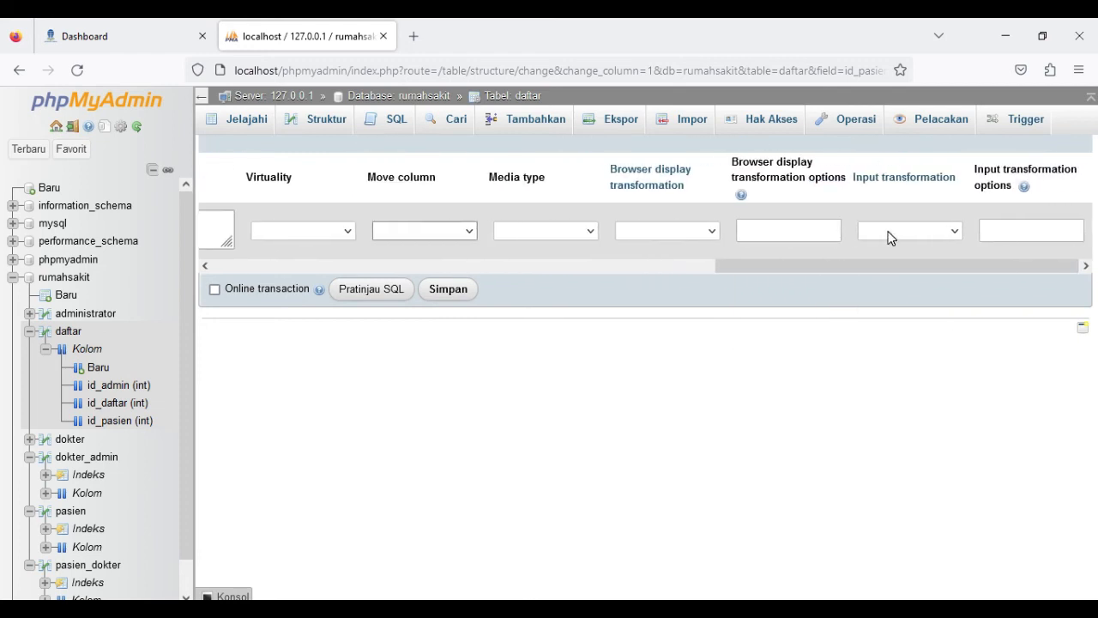
{"action": "scroll", "coordinate": [889, 238], "scroll_direction": "left", "scroll_amount": 10}
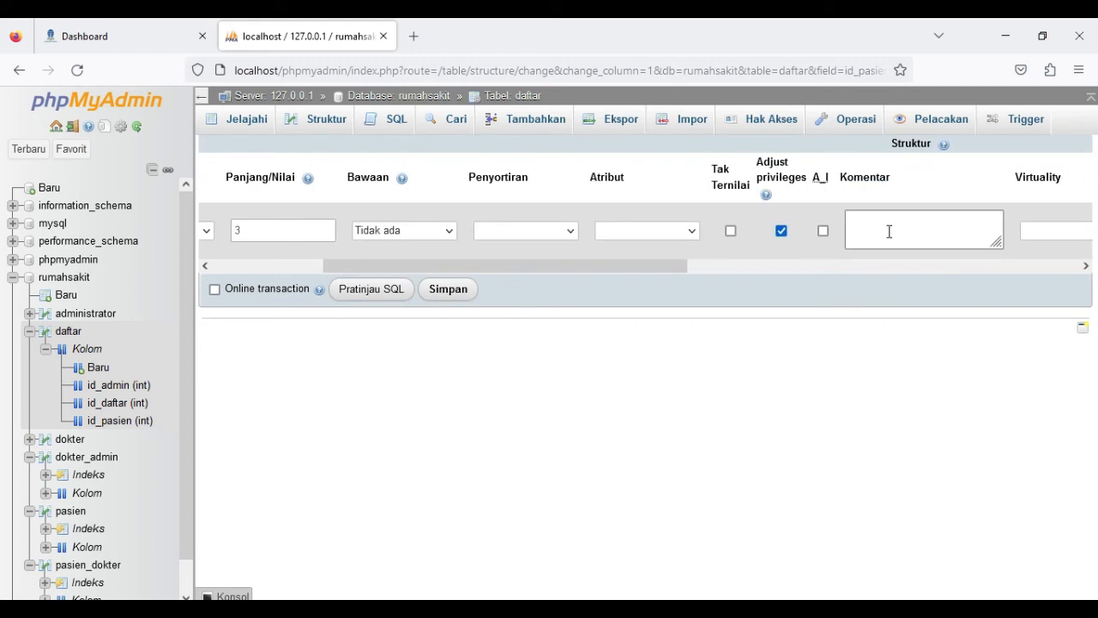
{"action": "left_click", "coordinate": [86, 493]}
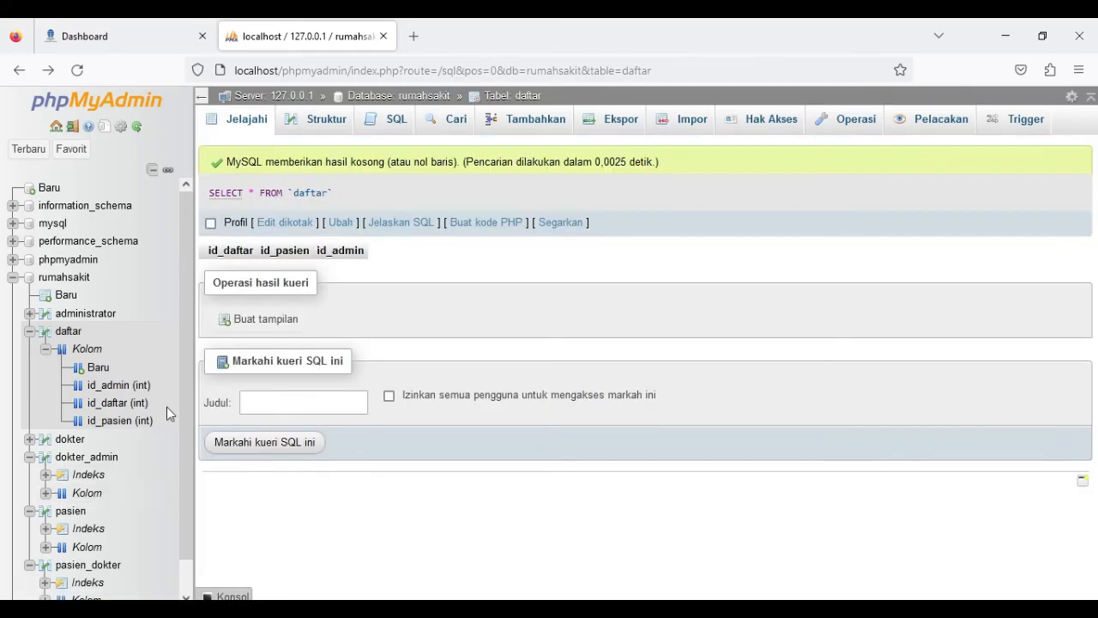
Add a unique index to the id_pasien column in the daftar table's structure
{"action": "scroll", "coordinate": [92, 473], "scroll_direction": "down", "scroll_amount": 1}
{"action": "left_click", "coordinate": [72, 300]}
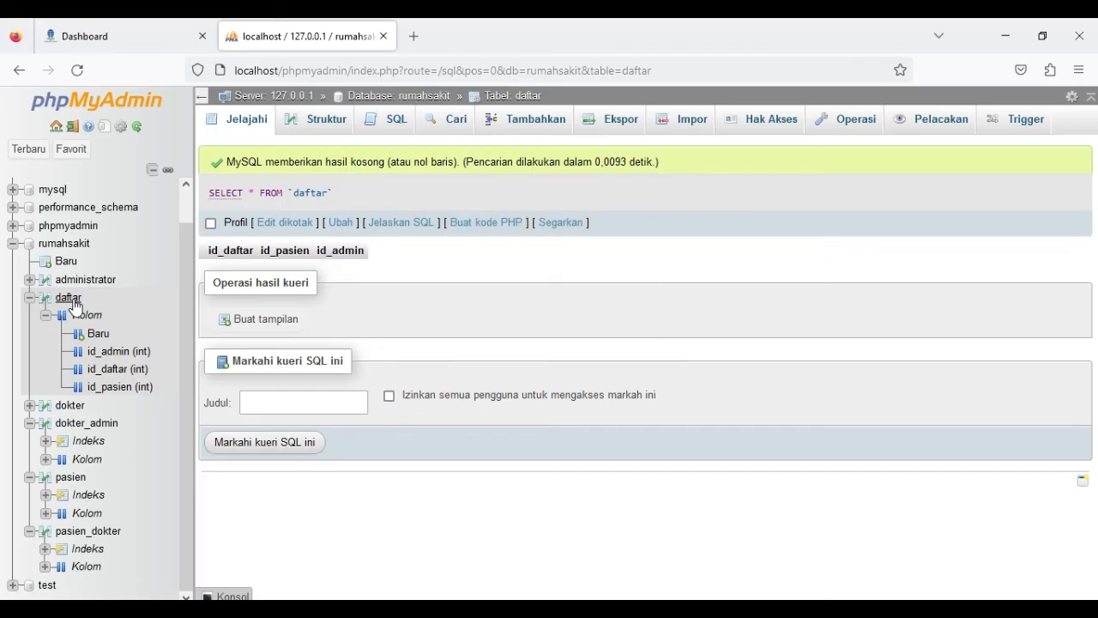
{"action": "left_click", "coordinate": [75, 302]}
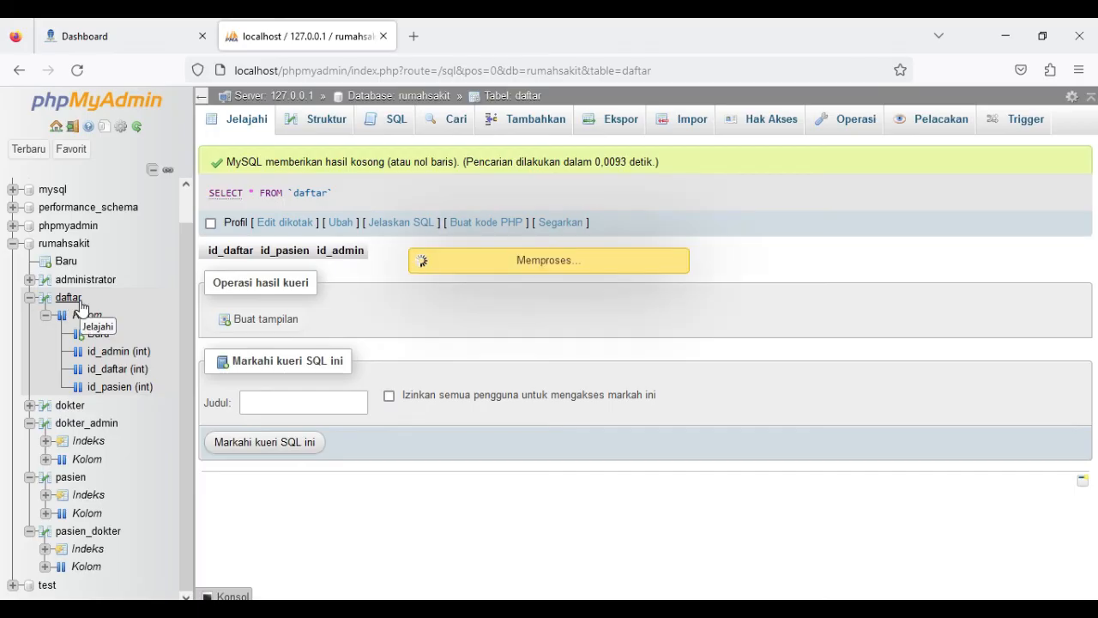
{"action": "left_click", "coordinate": [316, 119]}
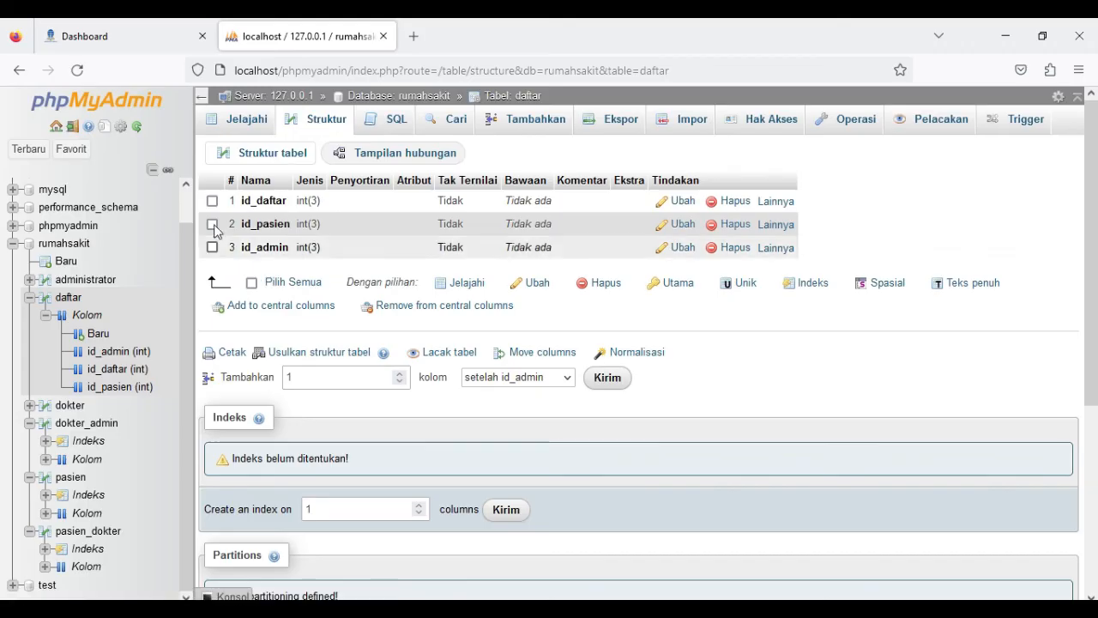
{"action": "left_click", "coordinate": [212, 224]}
{"action": "left_click", "coordinate": [775, 224]}
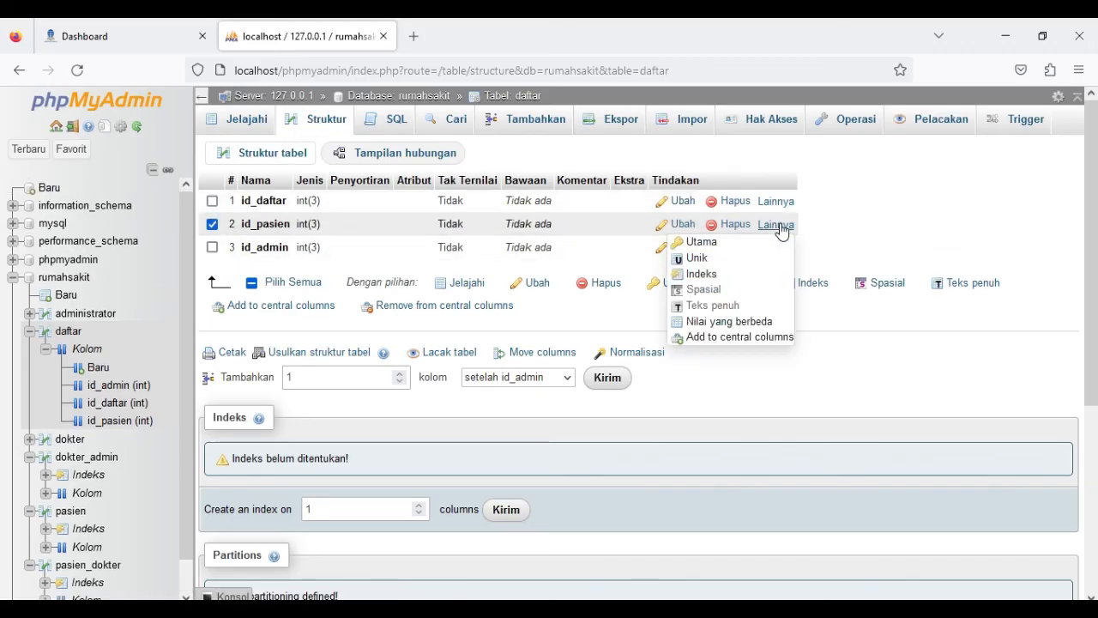
{"action": "left_click", "coordinate": [695, 257]}
{"action": "left_click", "coordinate": [573, 392]}
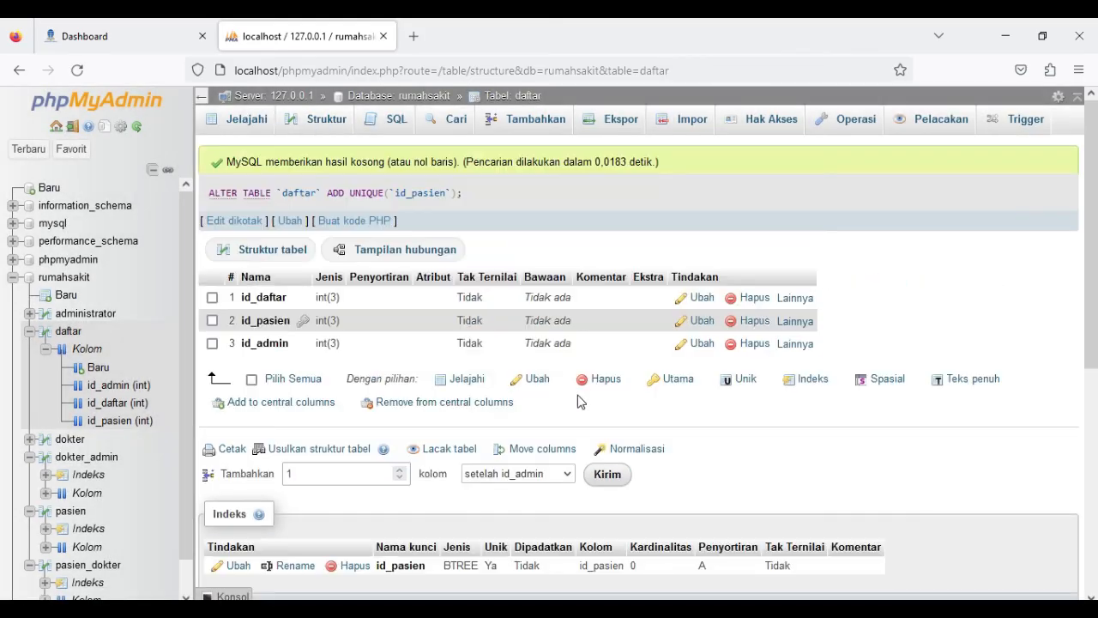
Add a unique index to the id_admin column of the daftar table
{"action": "left_click", "coordinate": [212, 343]}
{"action": "left_click", "coordinate": [794, 343]}
{"action": "left_click", "coordinate": [716, 378]}
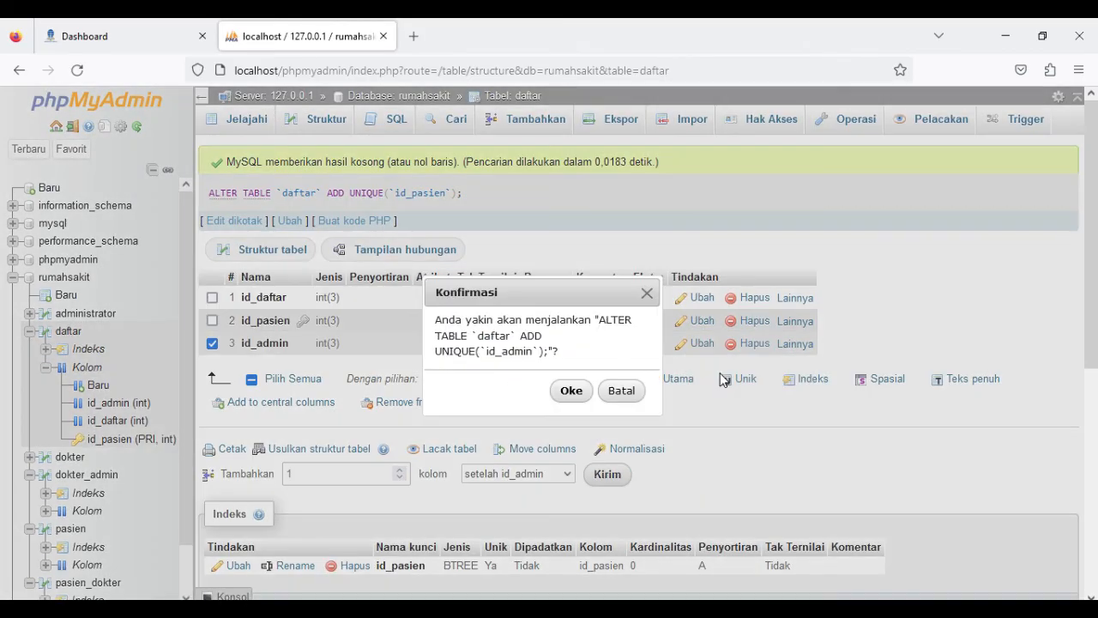
{"action": "left_click", "coordinate": [571, 391]}
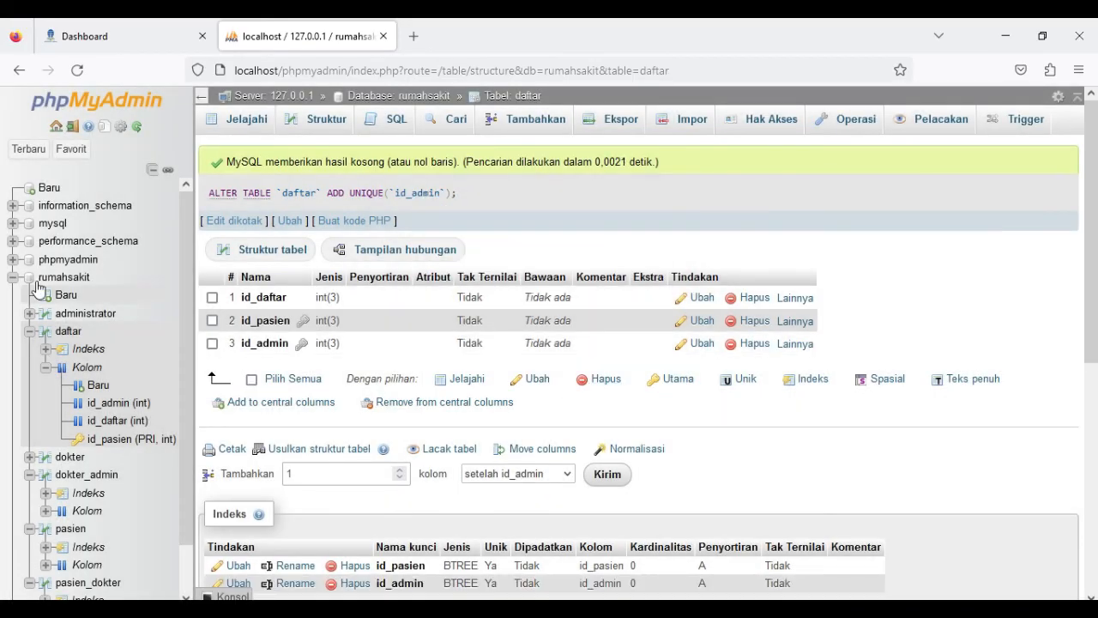
Reopen the rumahsakit designer and relate id_admin in administrator to the foreign key id_admin in daftar
{"action": "left_click", "coordinate": [62, 279]}
{"action": "mouse_move", "coordinate": [1040, 119]}
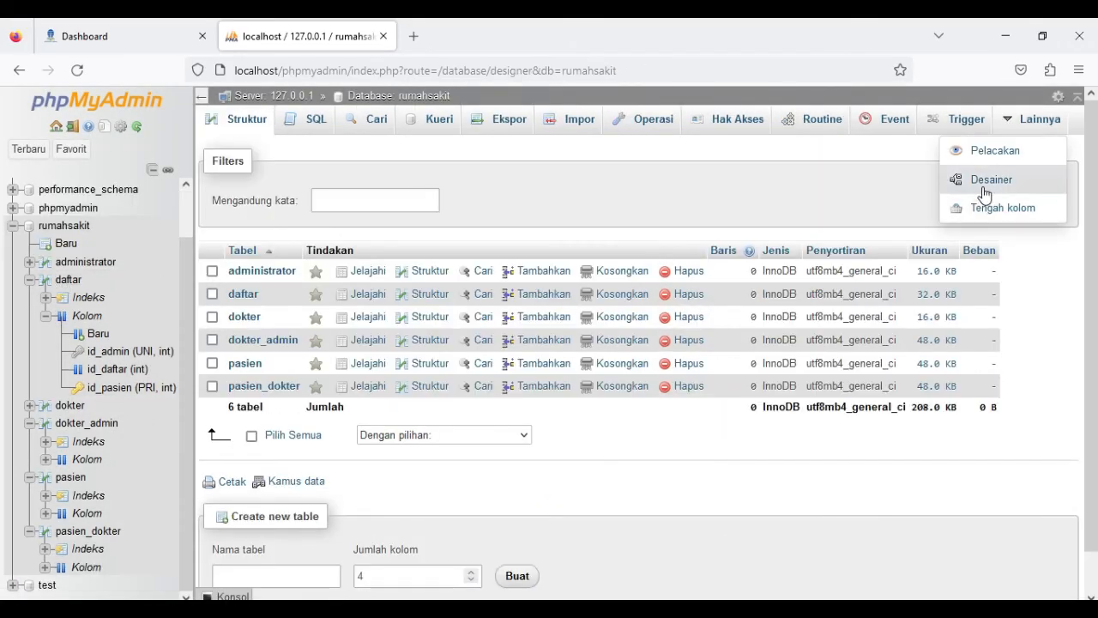
{"action": "left_click", "coordinate": [986, 182]}
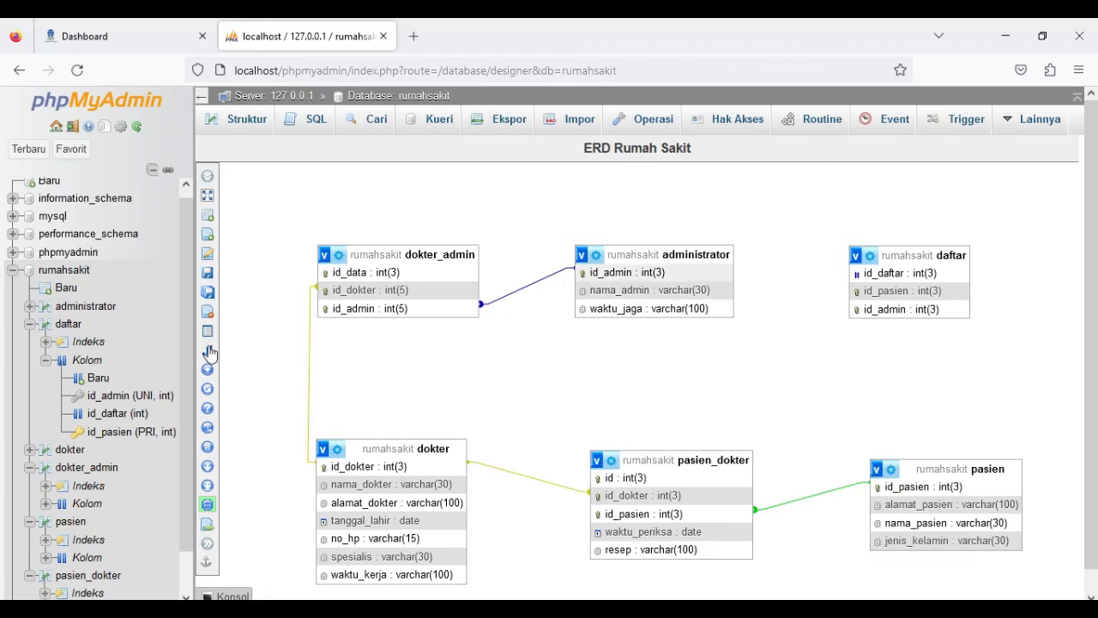
{"action": "left_click", "coordinate": [209, 352]}
{"action": "left_click", "coordinate": [715, 273]}
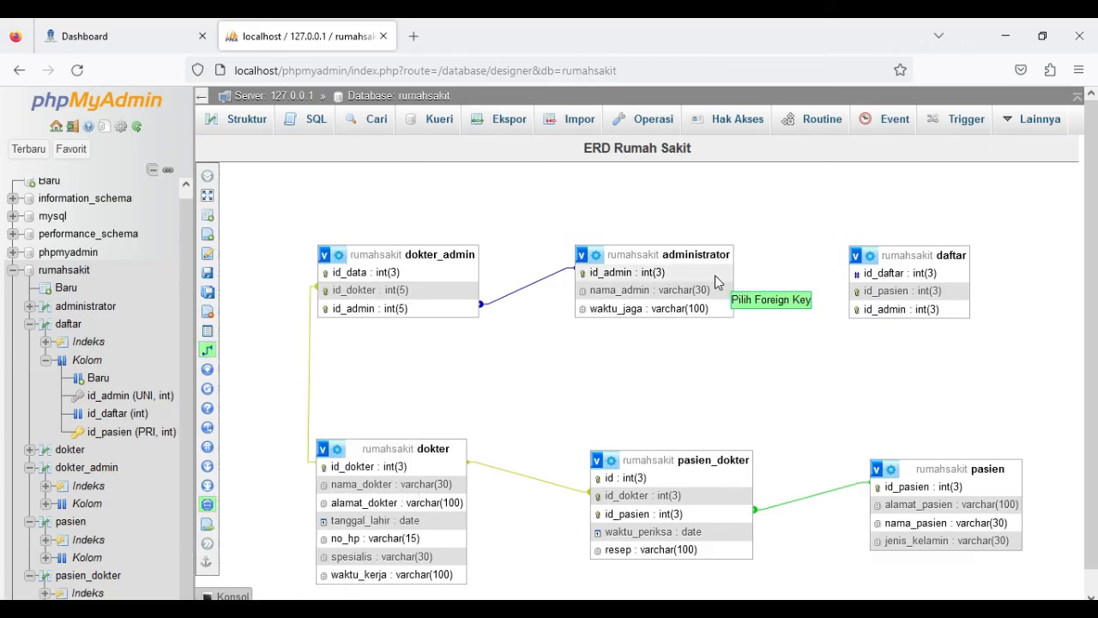
{"action": "left_click", "coordinate": [854, 311]}
{"action": "left_click", "coordinate": [941, 427]}
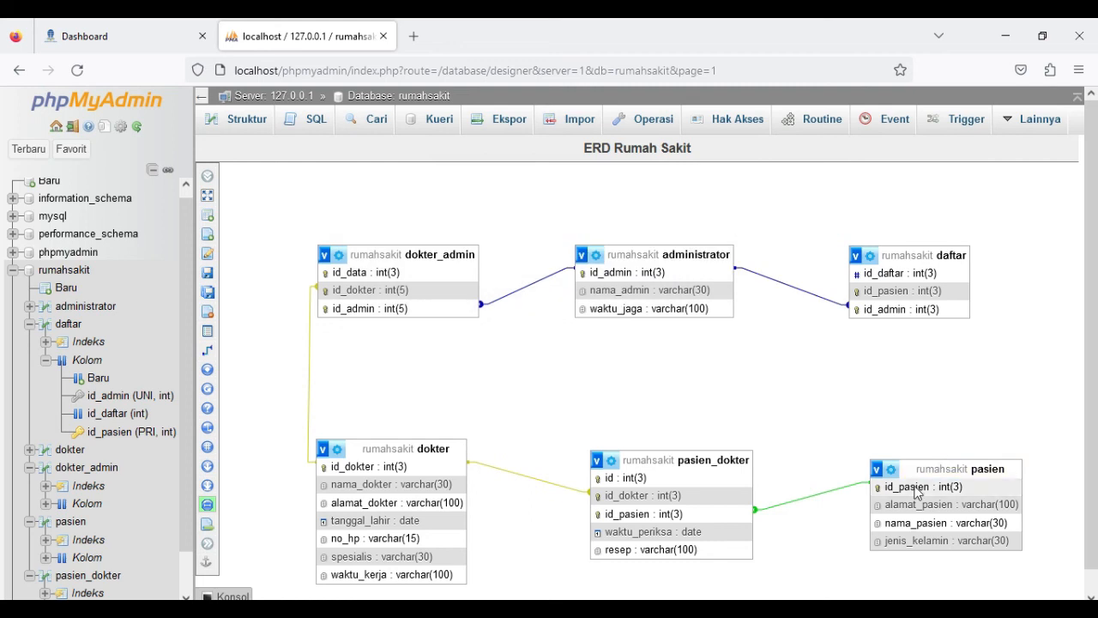
Relate id_pasien in pasien to the foreign key id_pasien in daftar
{"action": "left_click", "coordinate": [207, 350]}
{"action": "left_click", "coordinate": [883, 486]}
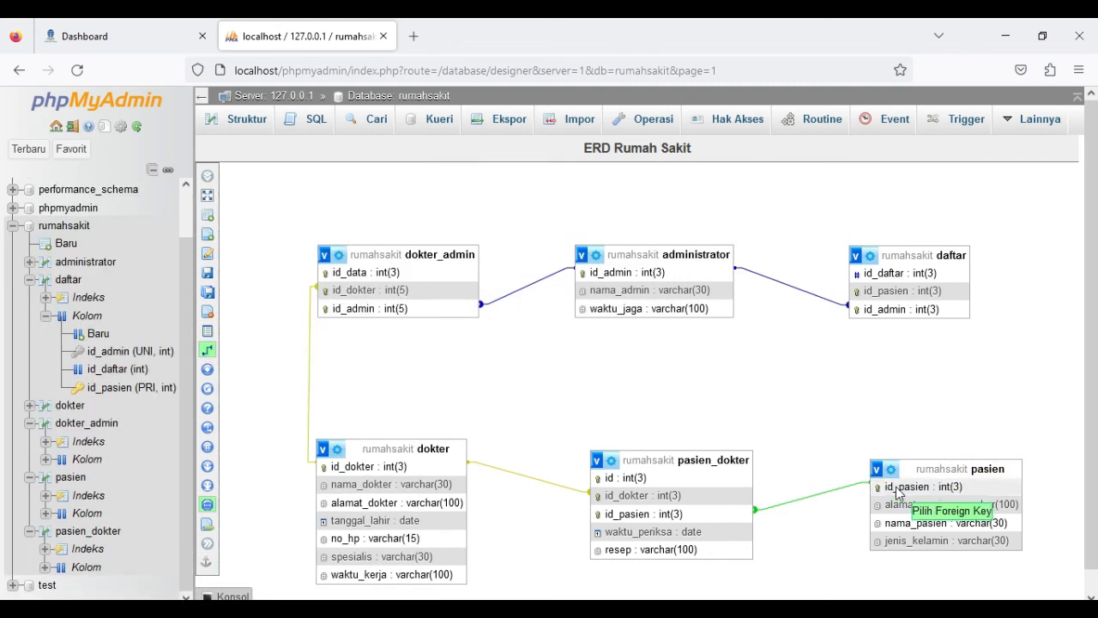
{"action": "left_click", "coordinate": [865, 293]}
{"action": "left_click", "coordinate": [931, 415]}
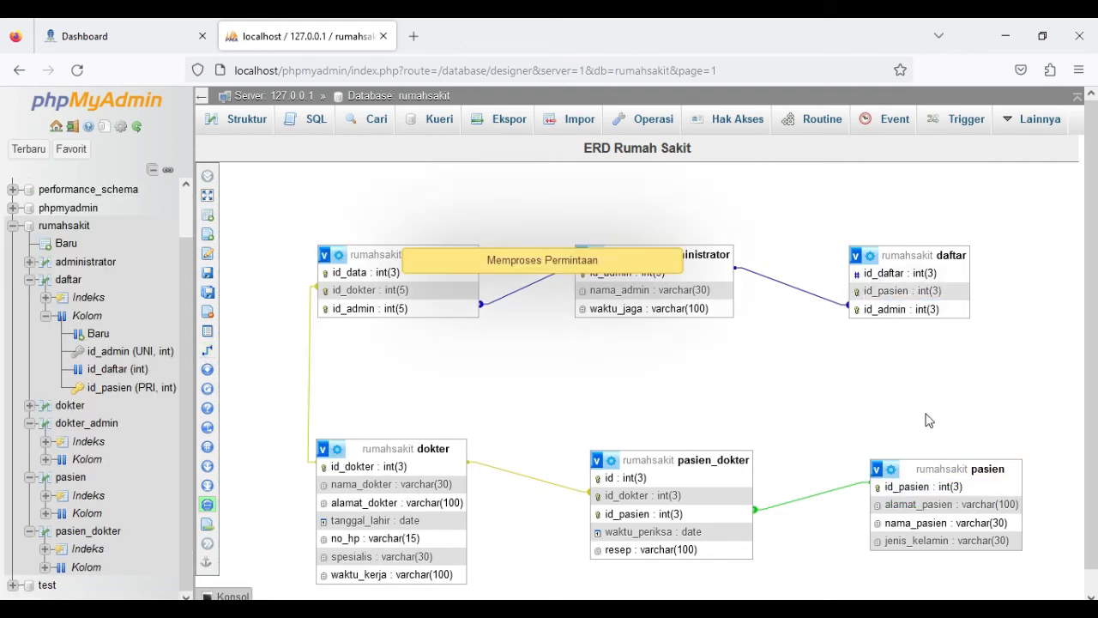